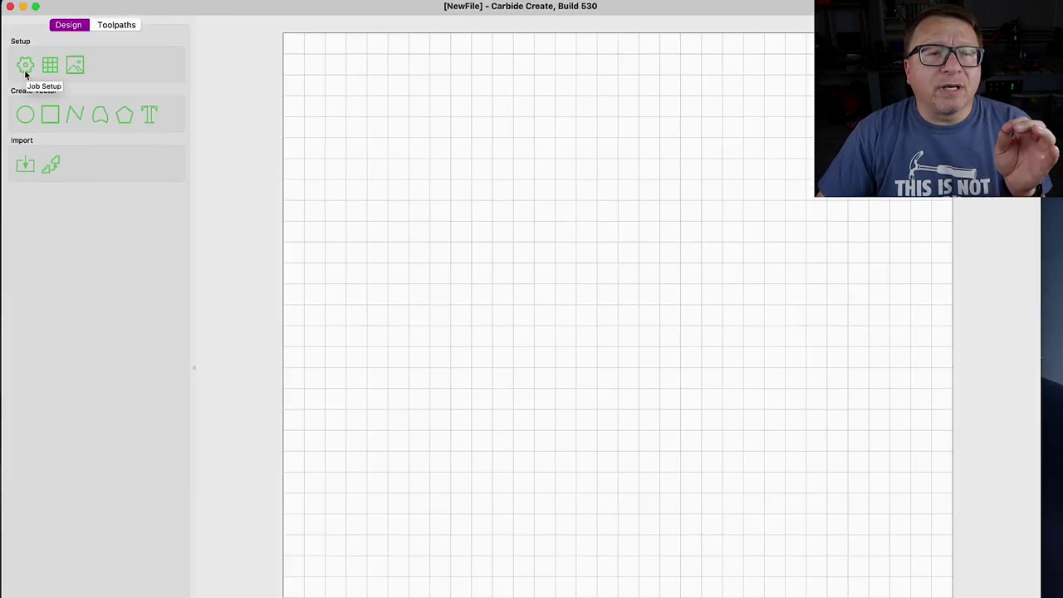
Try Top-Left and Center as the toolpath zero in the job setup before restoring Lower-Left and accepting the setup.
click(58, 137)
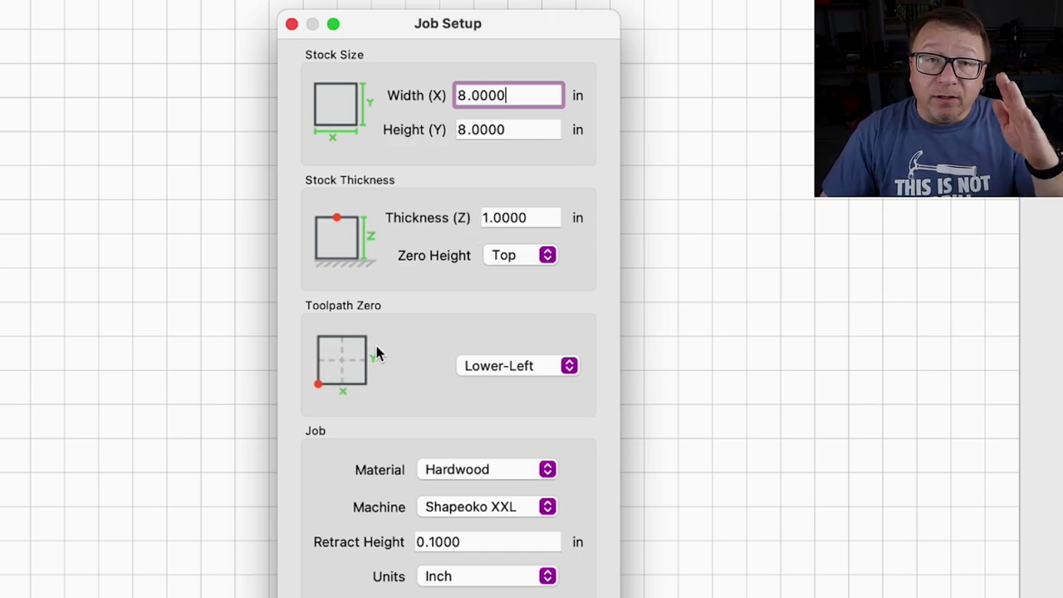
click(499, 374)
click(488, 401)
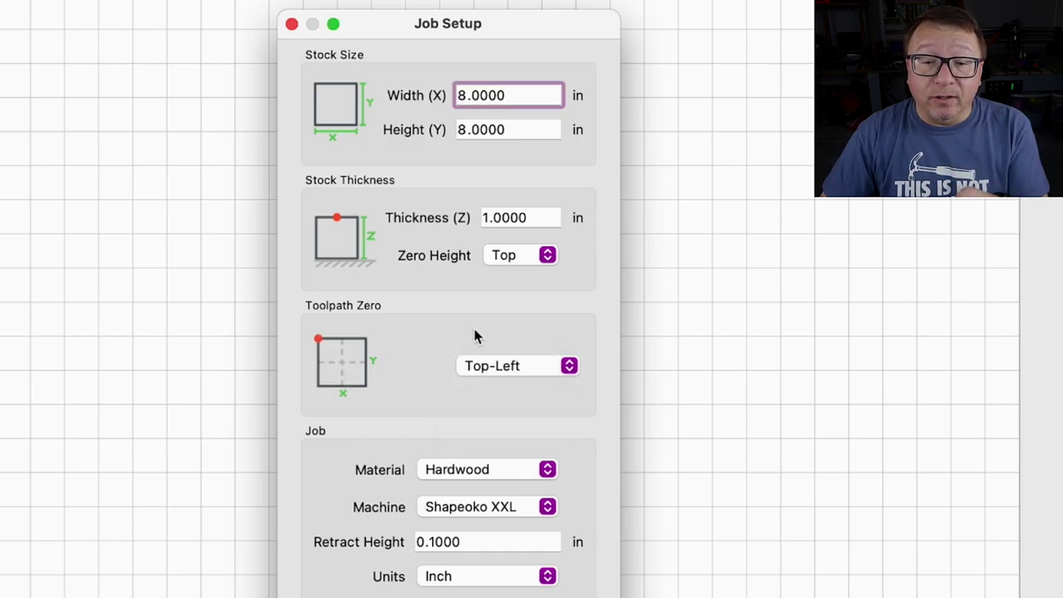
click(490, 366)
click(494, 385)
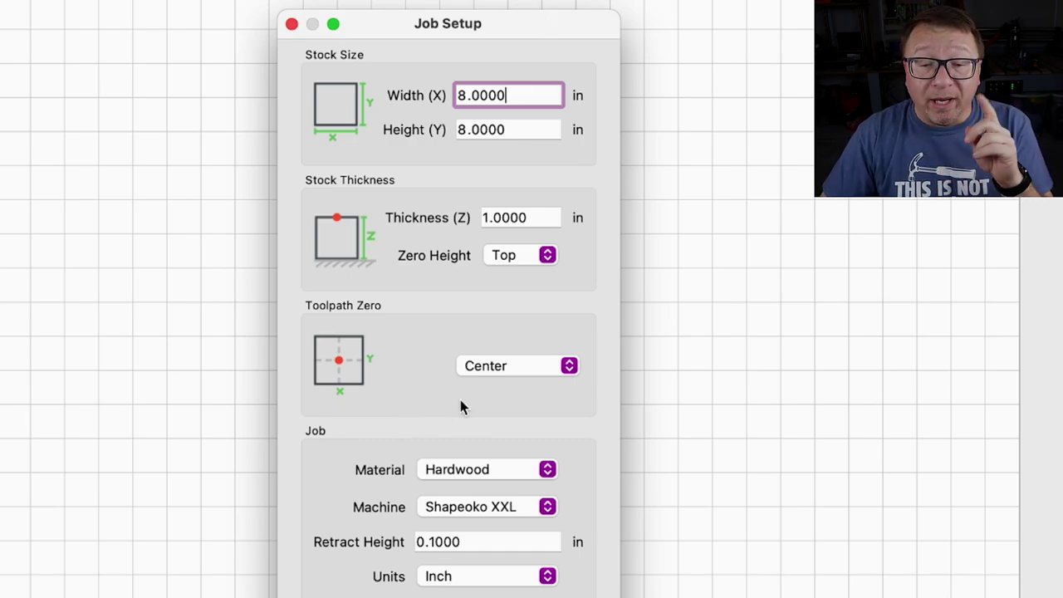
click(502, 366)
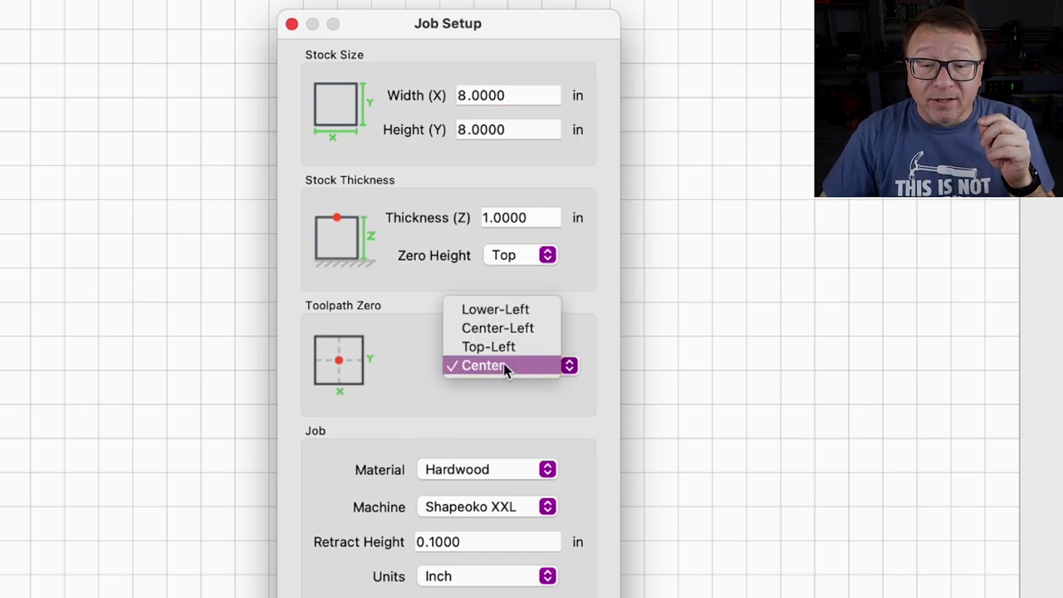
click(504, 308)
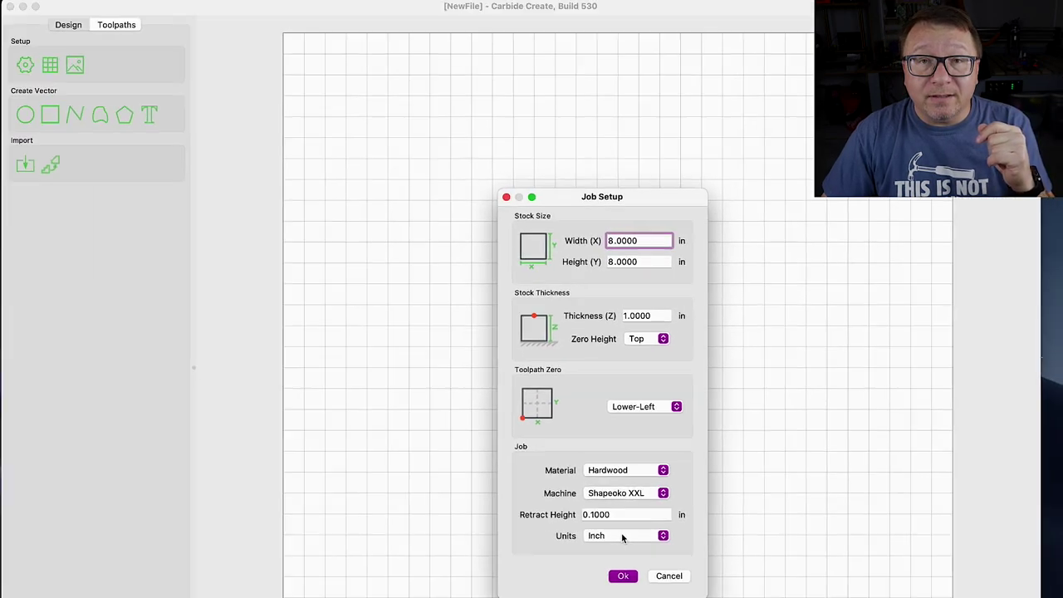
key(Return)
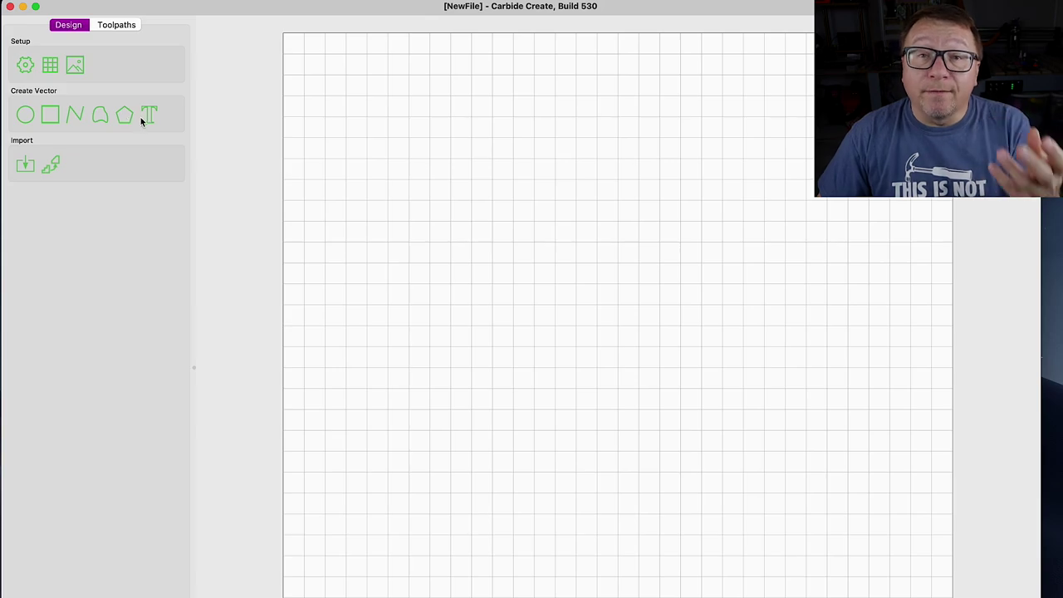
Trace the dog silhouette image 5633964ae6933fdccbcde3d9ffa6750b.jpg and bring its outline into the design as vectors.
click(55, 167)
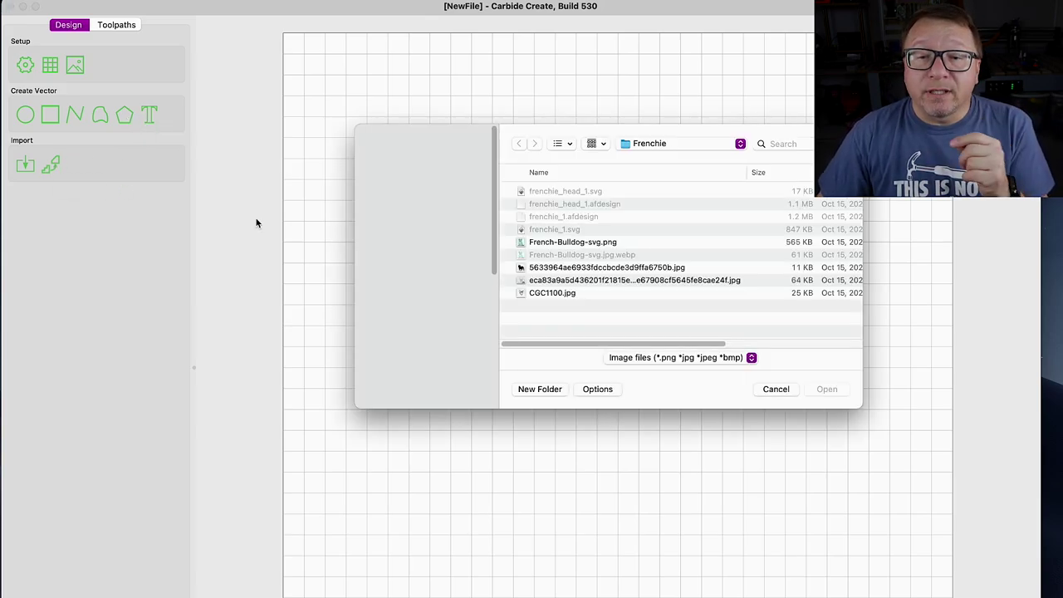
click(611, 268)
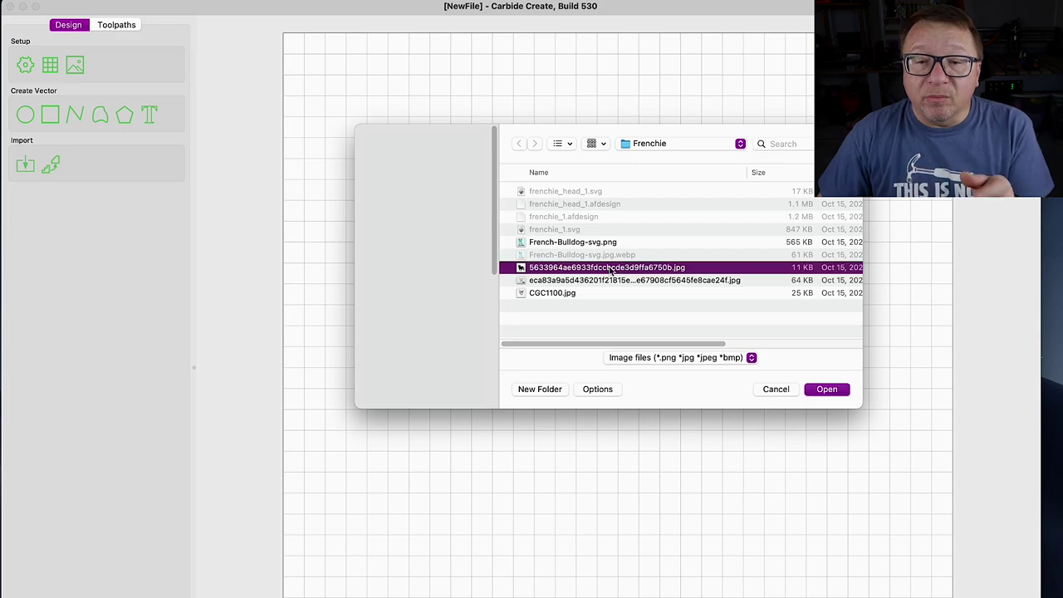
click(827, 390)
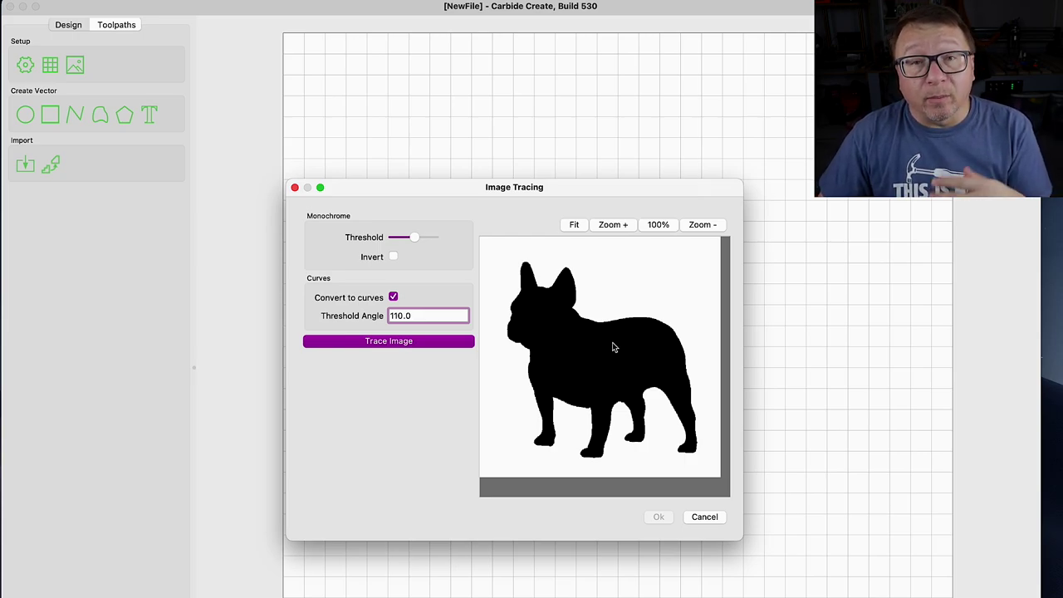
click(411, 343)
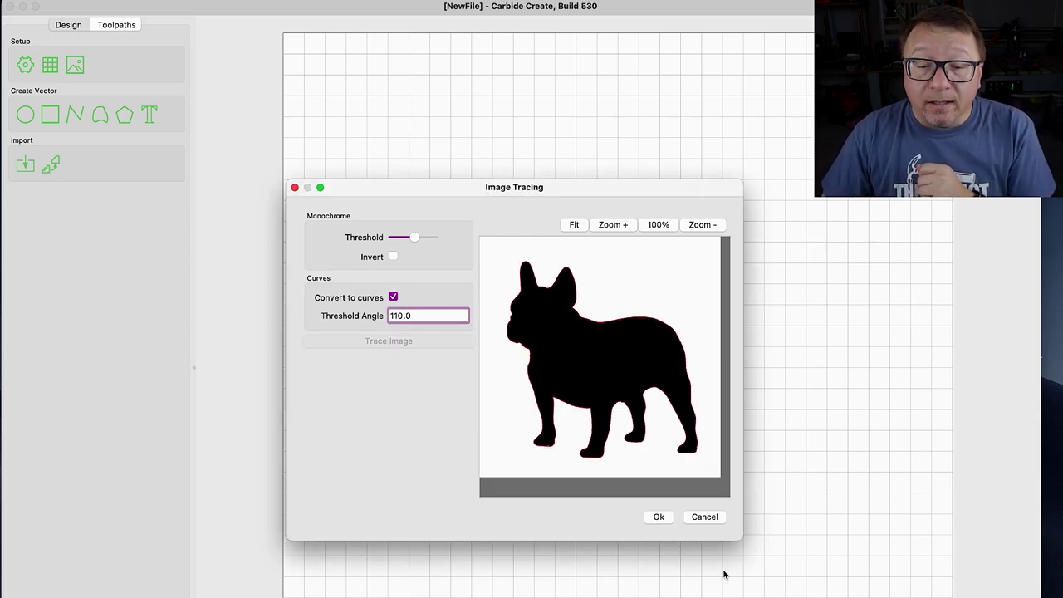
click(661, 518)
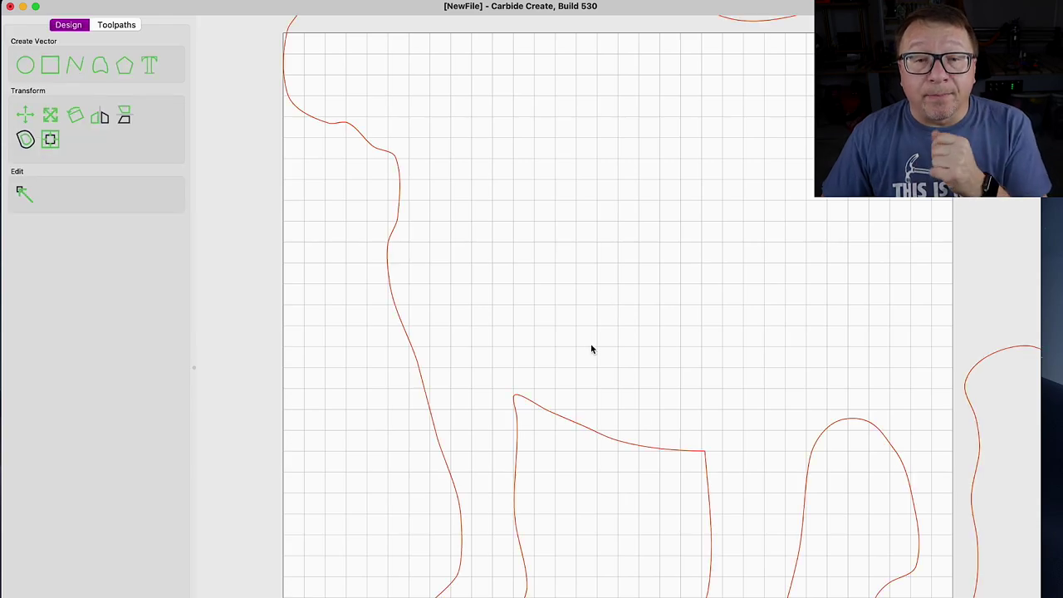
Scale the traced dog outline down proportionally to about 6.0 in wide and 6.2 in high so it fits the stock.
scroll(589, 324, down, 5)
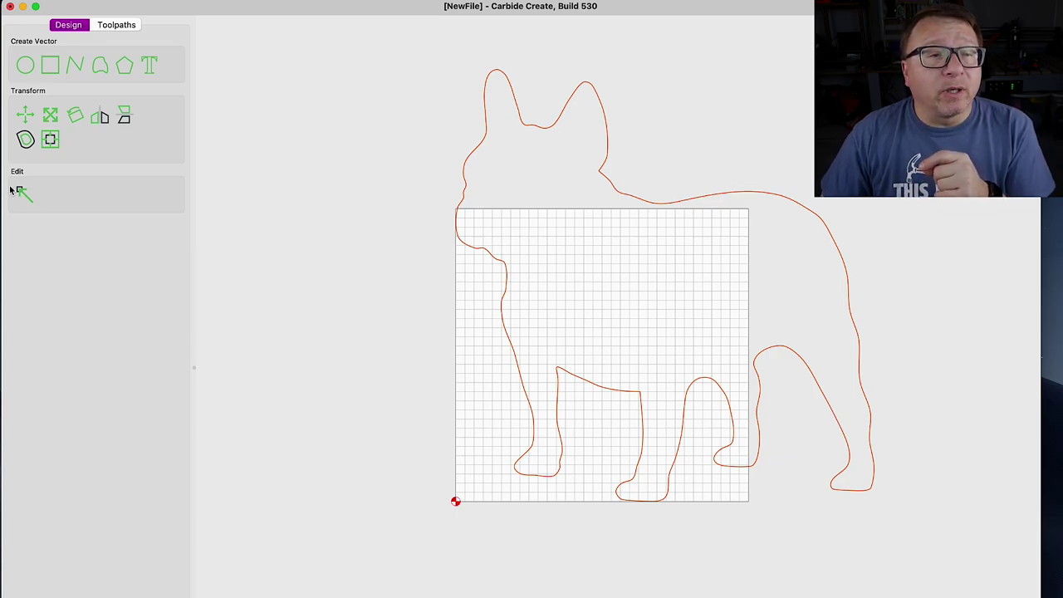
click(51, 117)
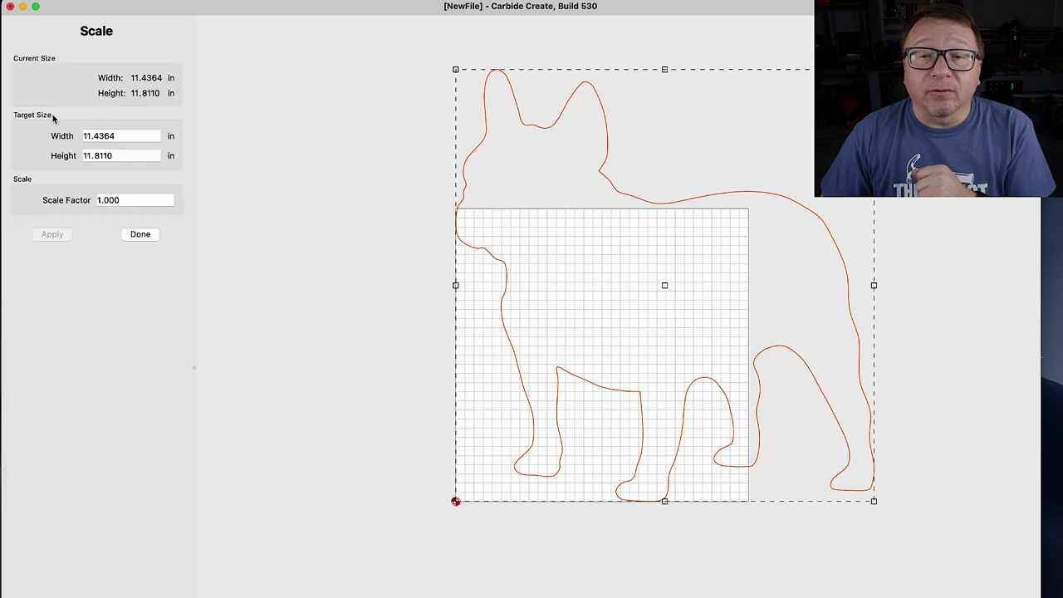
drag(874, 68, 676, 256)
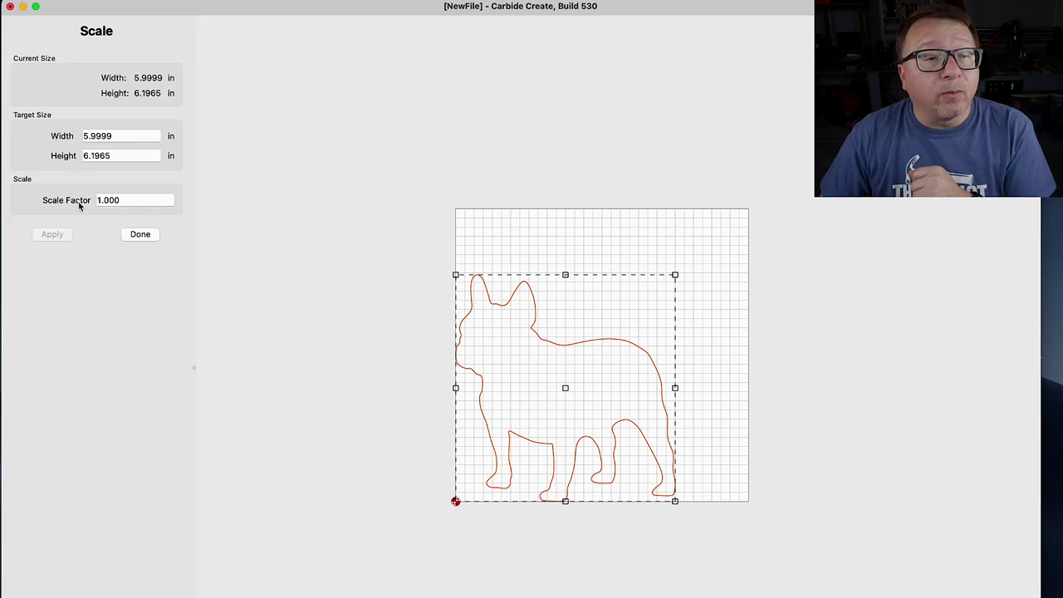
click(138, 235)
Move the dog outline inward on the stock so its lower-left anchor sits at about X 1.06 in, Y 0.85 in.
click(25, 115)
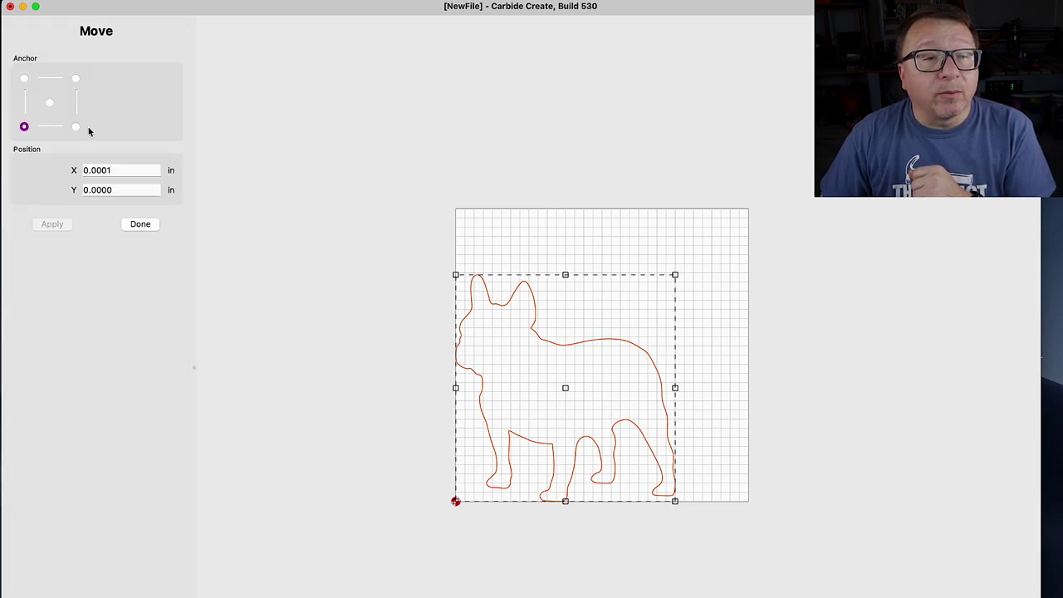
drag(586, 343, 623, 310)
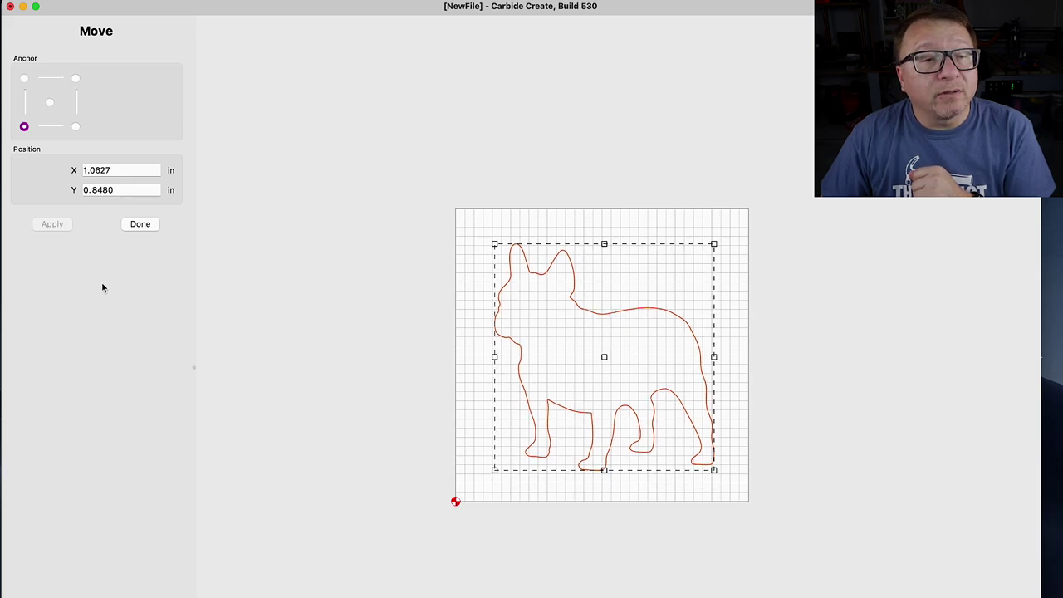
click(147, 224)
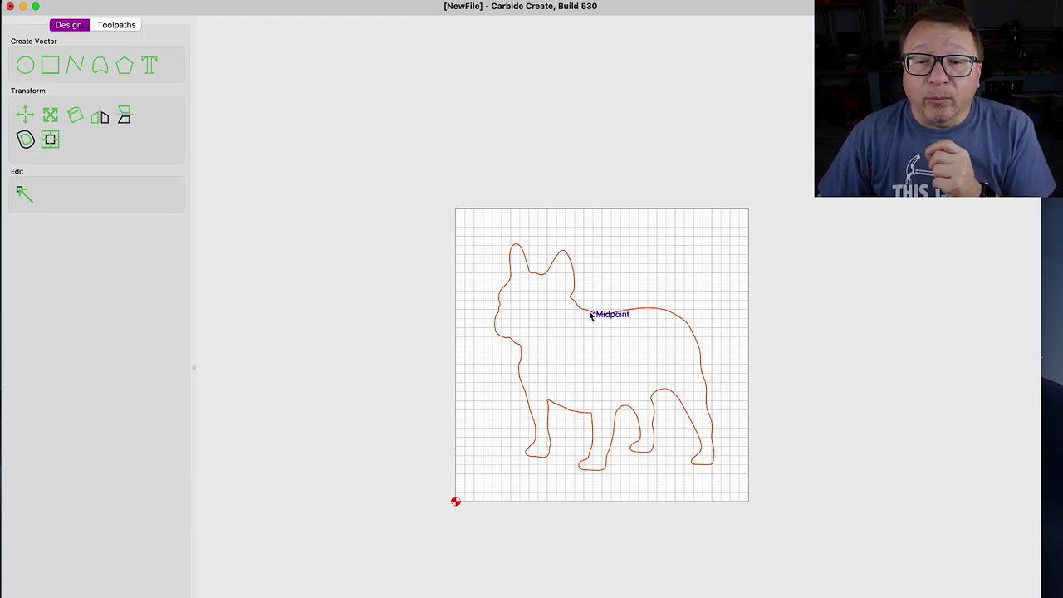
Offset the dog outline 0.25 in to the outside.
click(25, 141)
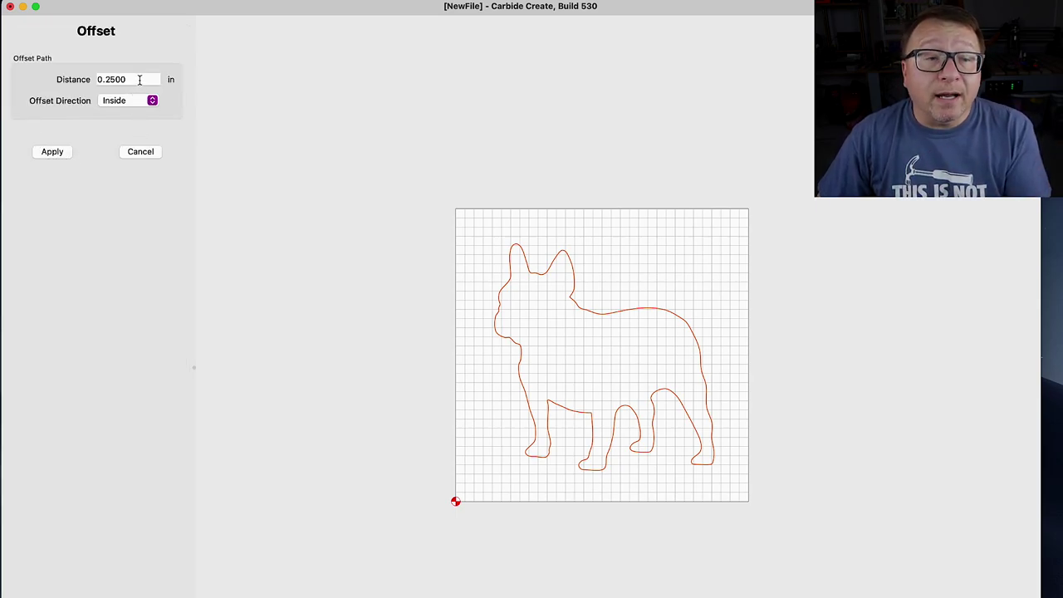
click(140, 79)
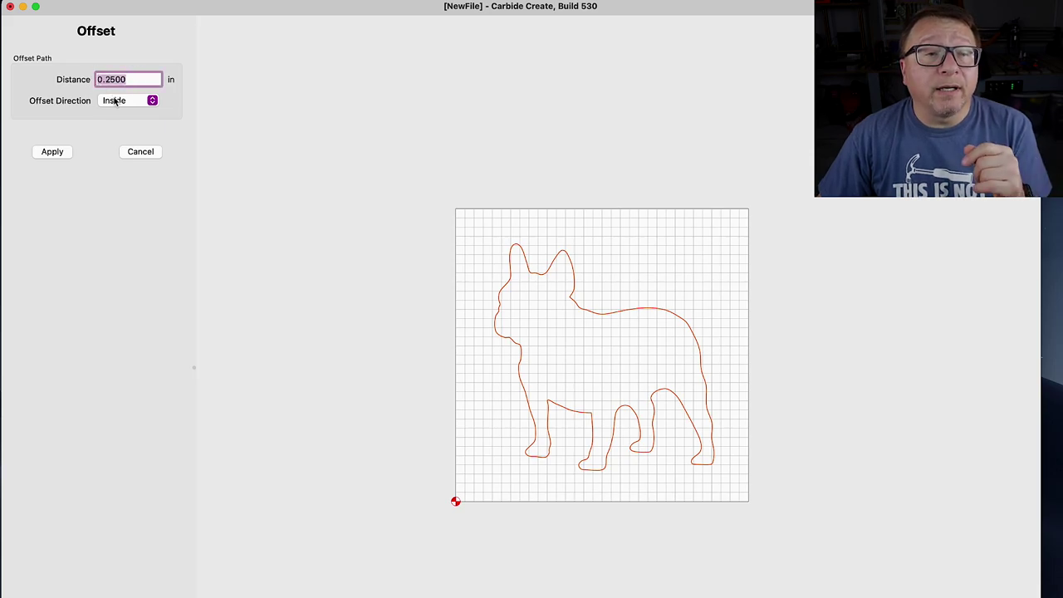
click(114, 101)
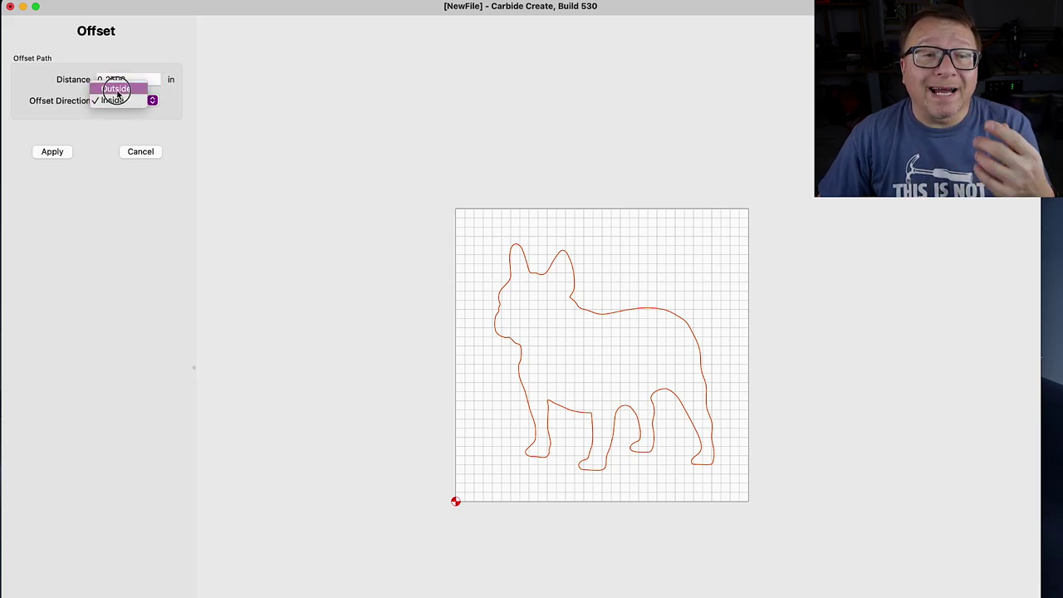
click(116, 88)
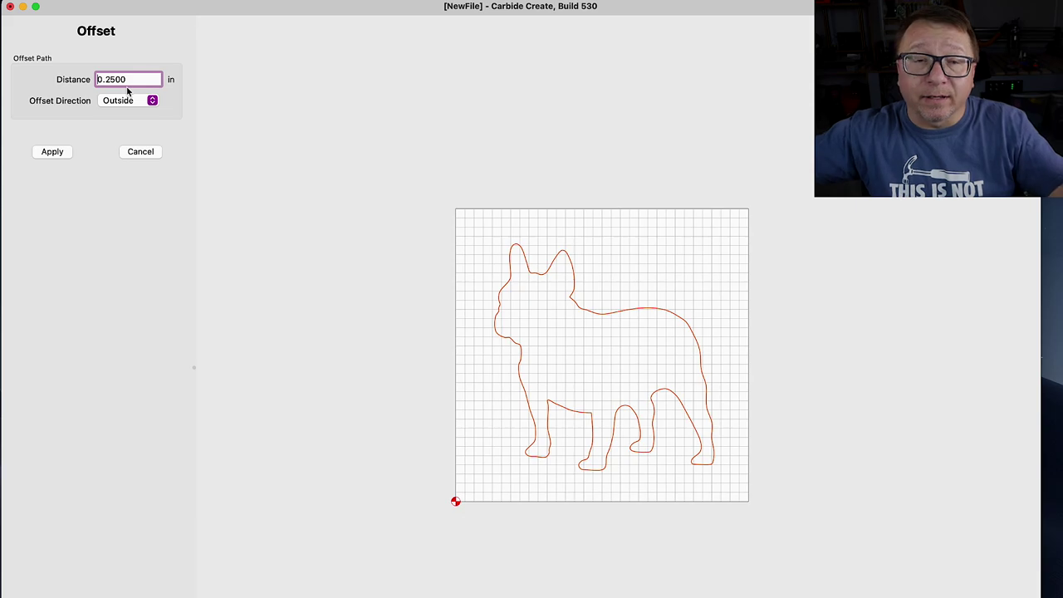
click(53, 153)
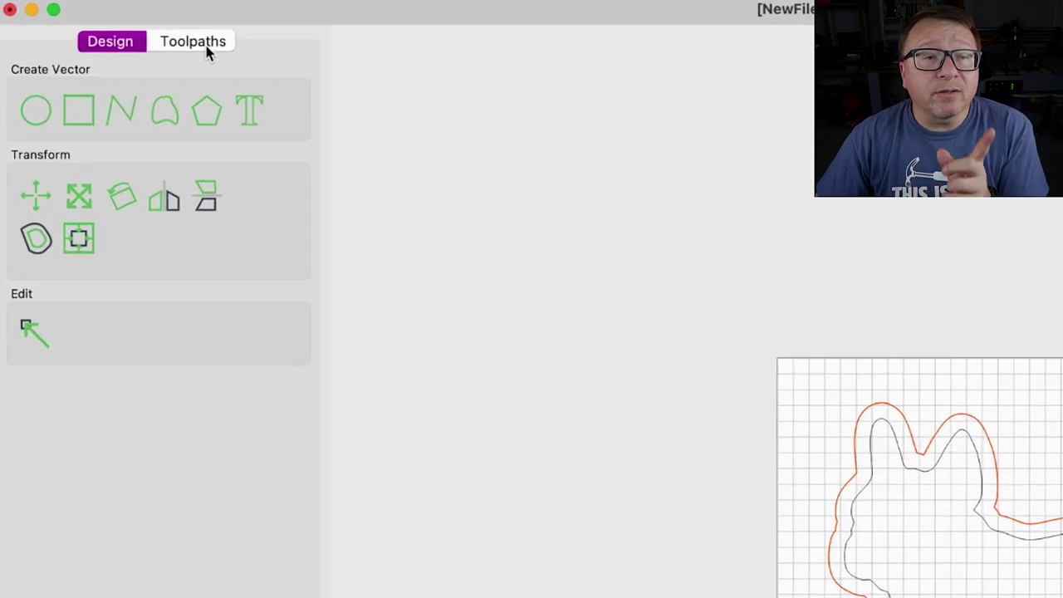
Switch to the toolpath settings and set the simulation material to Pine.
click(128, 28)
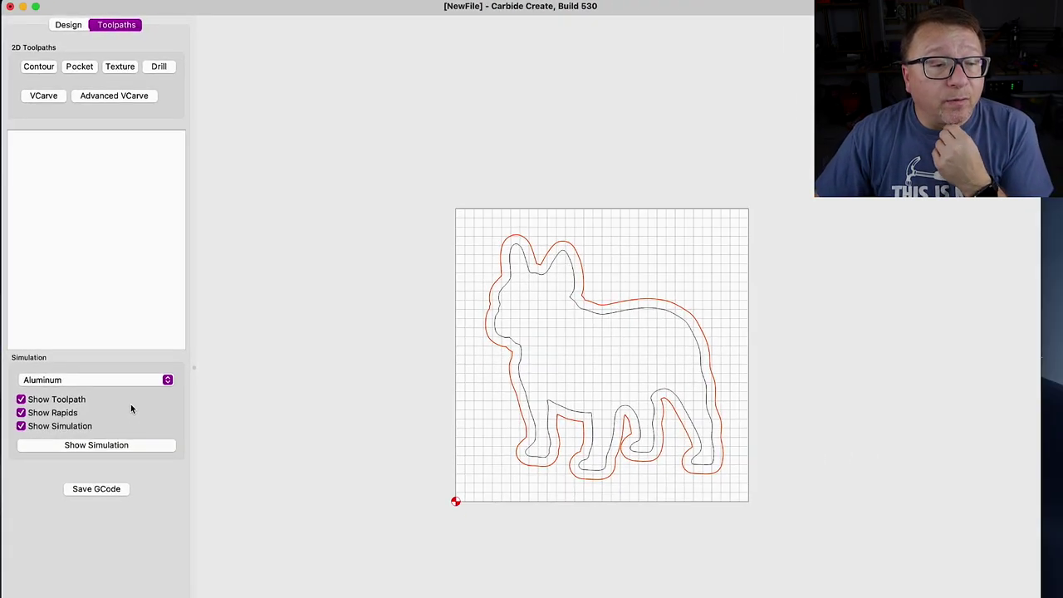
click(122, 380)
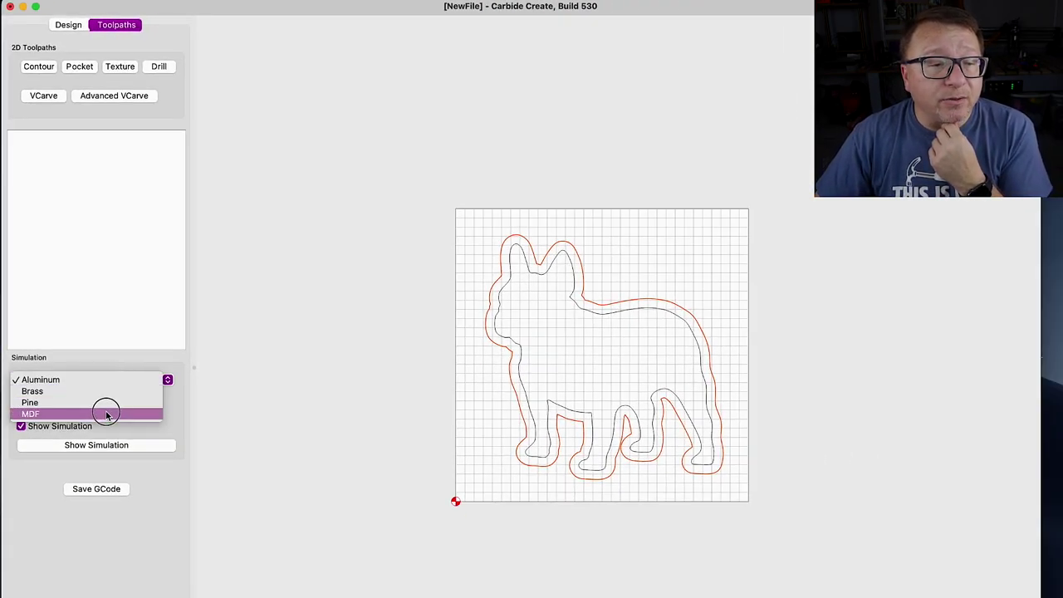
click(108, 406)
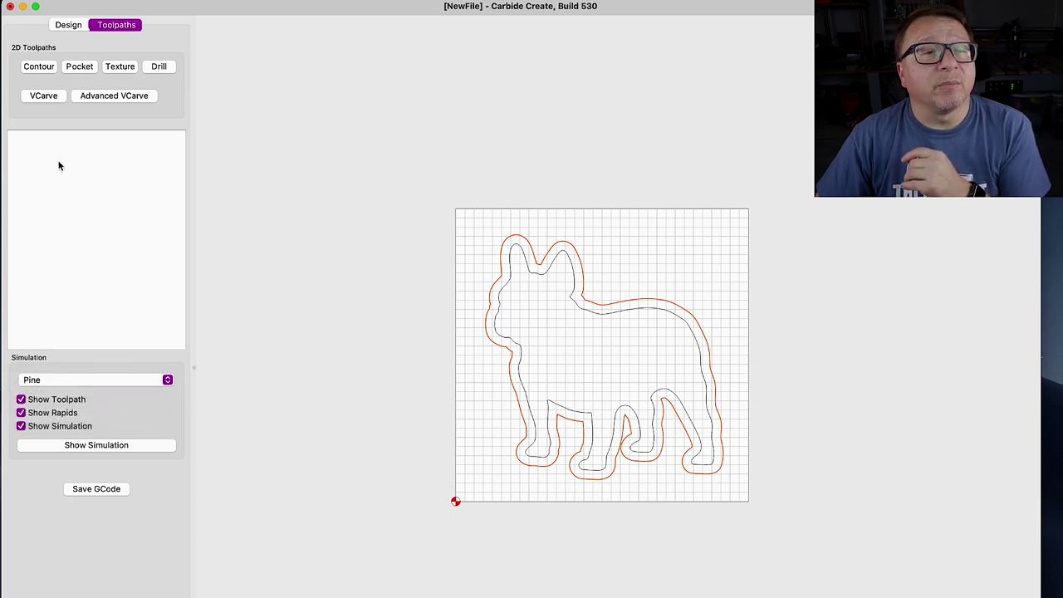
Start a contour toolpath on the outer dog outline and choose the #322 End Mill (1/4") from the Shapeoko hardwood library.
click(46, 66)
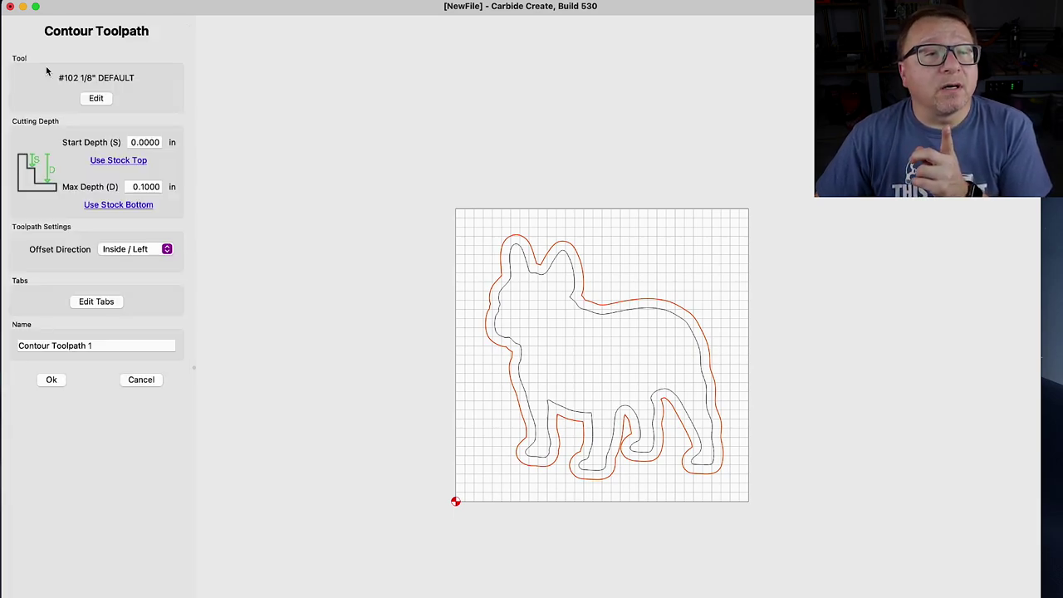
click(96, 100)
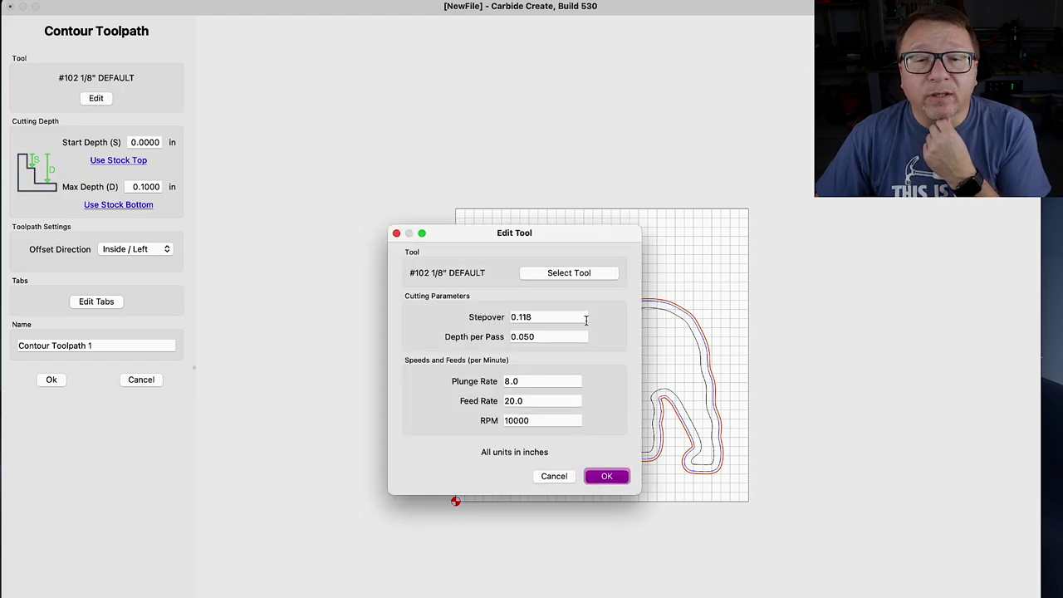
click(570, 276)
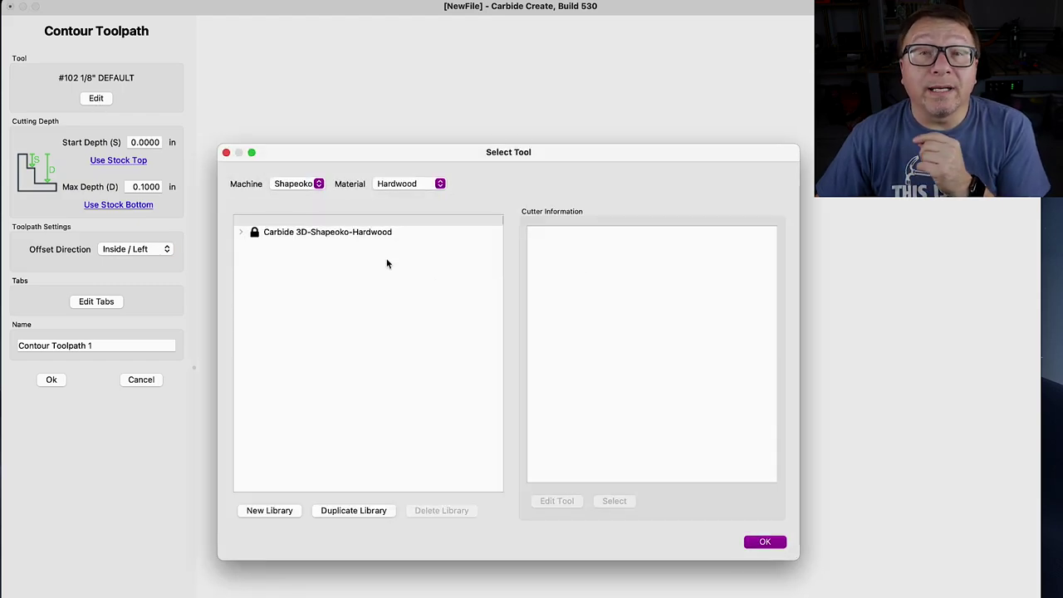
click(240, 231)
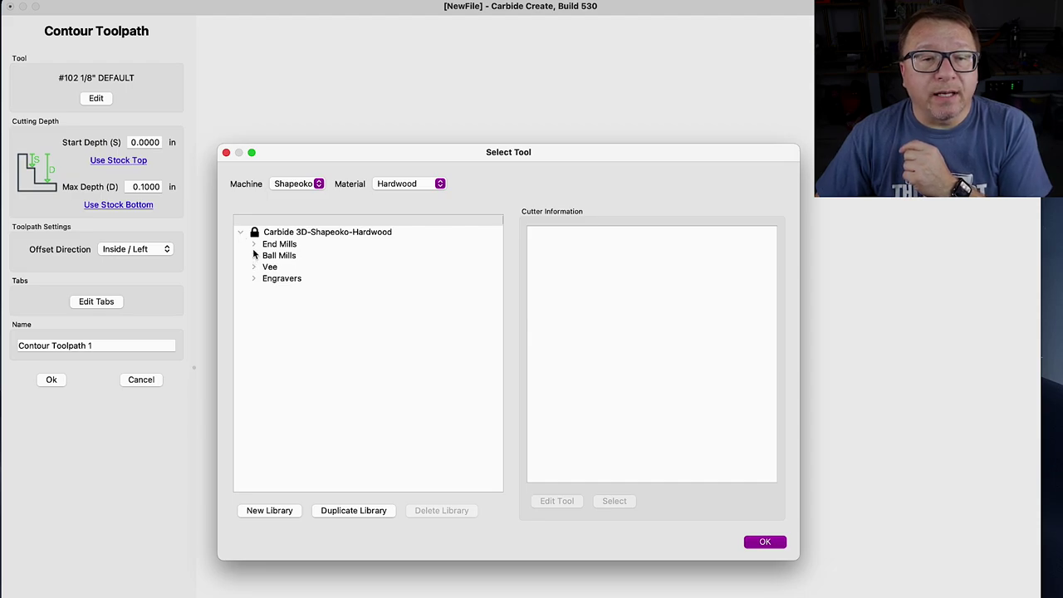
click(253, 244)
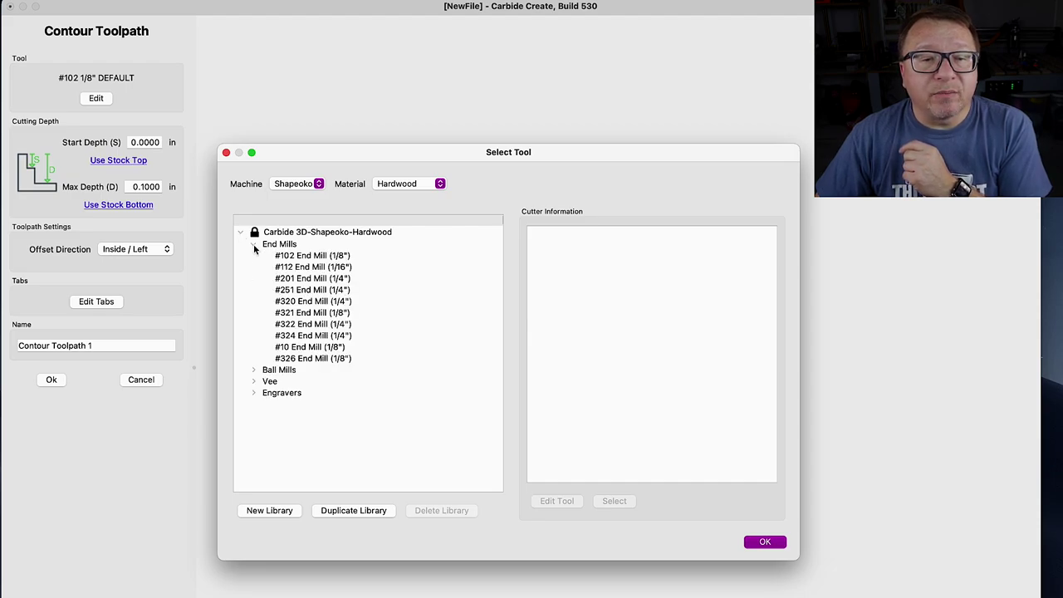
click(333, 324)
key(Up)
key(Down)
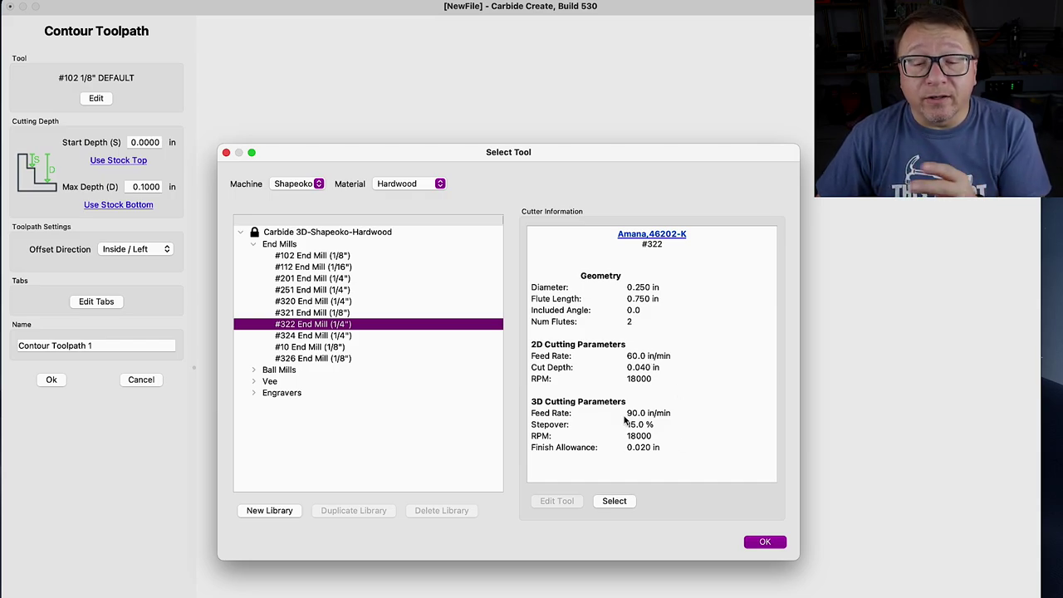
click(770, 547)
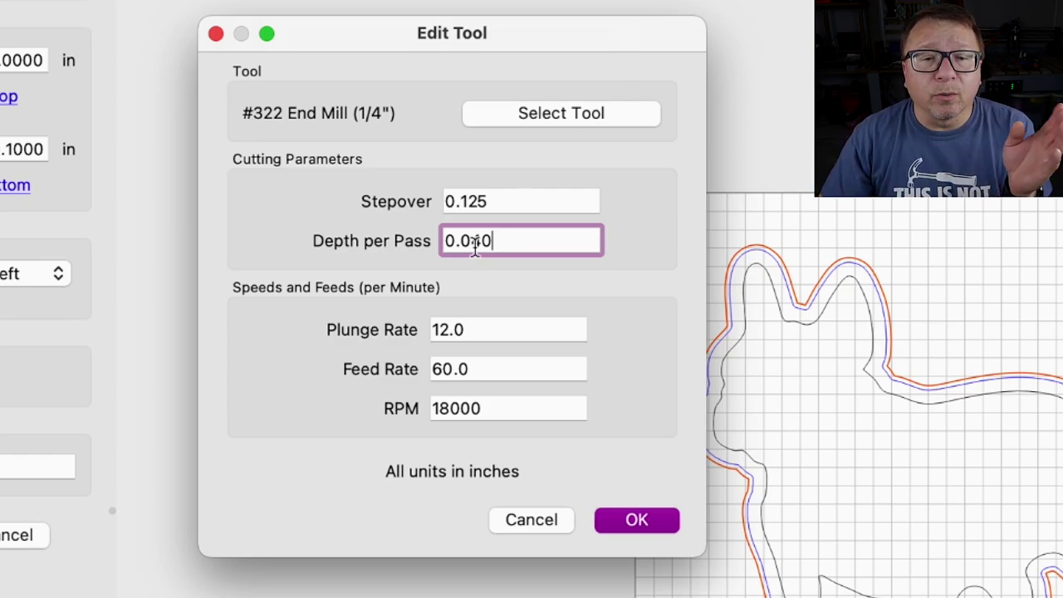
Set the depth per pass of the #322 end mill to 0.125 in.
drag(447, 241, 532, 241)
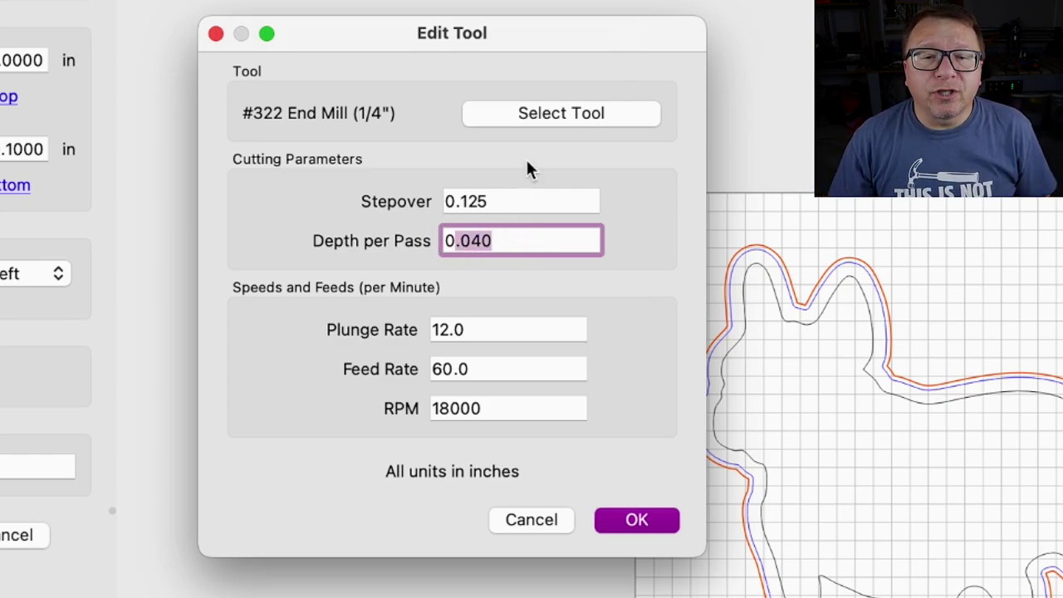
text(.1215)
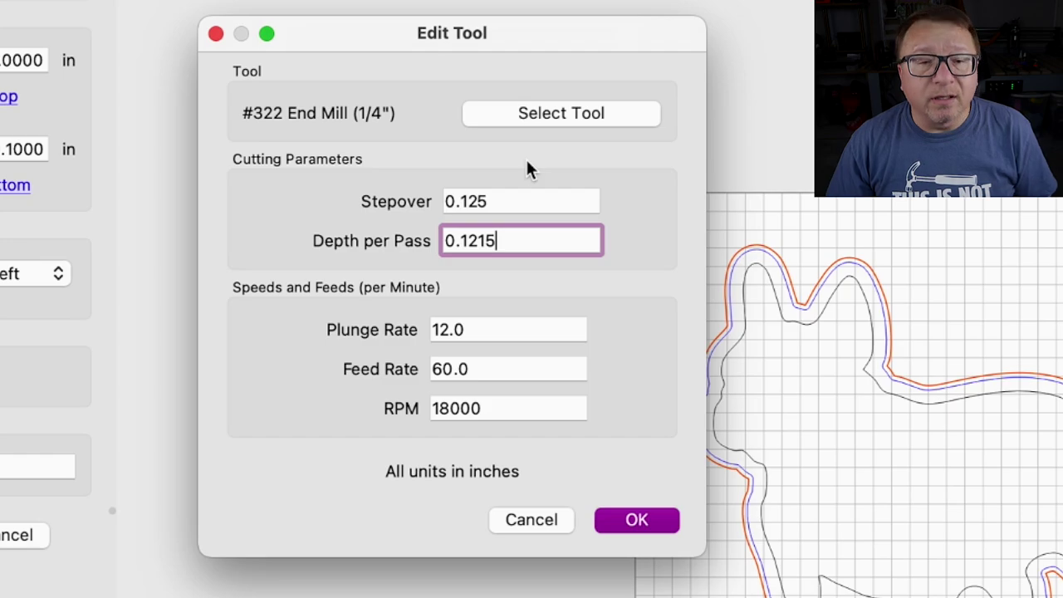
key(BackSpace)
key(BackSpace)
text(5)
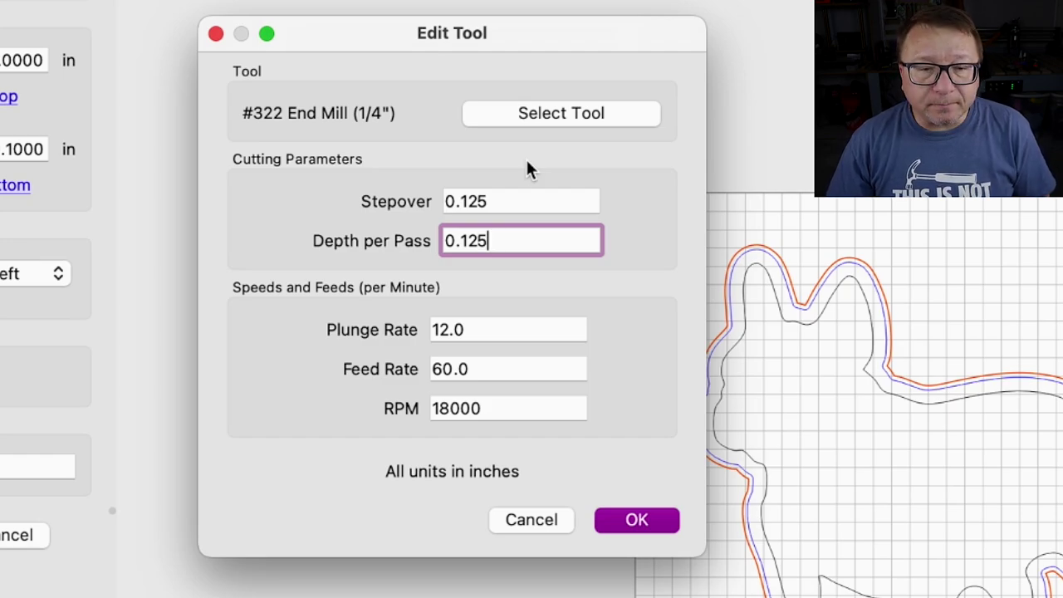
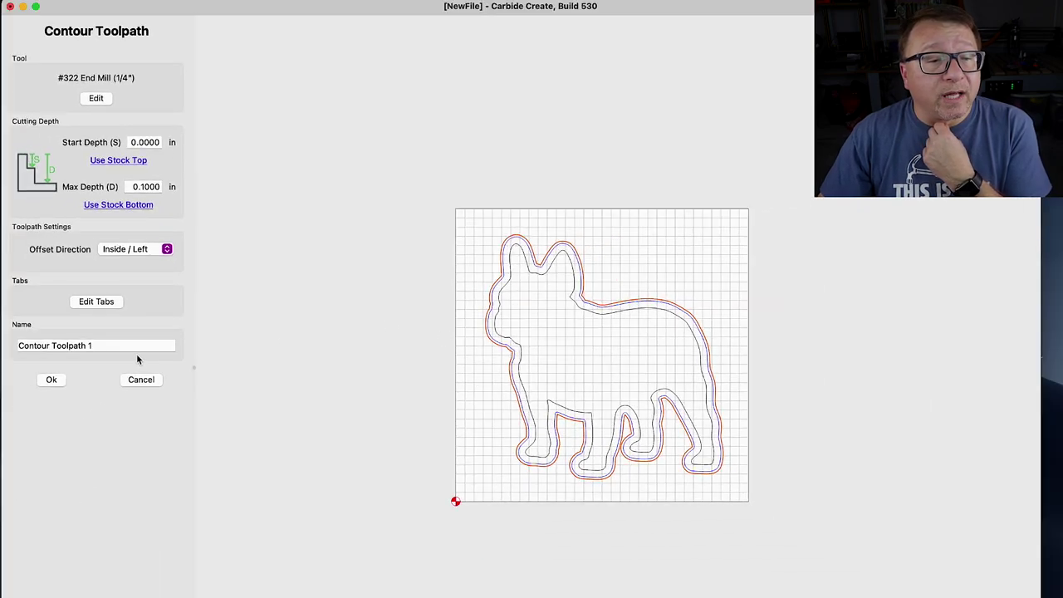
Name the contour toolpath contour-0.25 and create it.
key(super+a)
text(count)
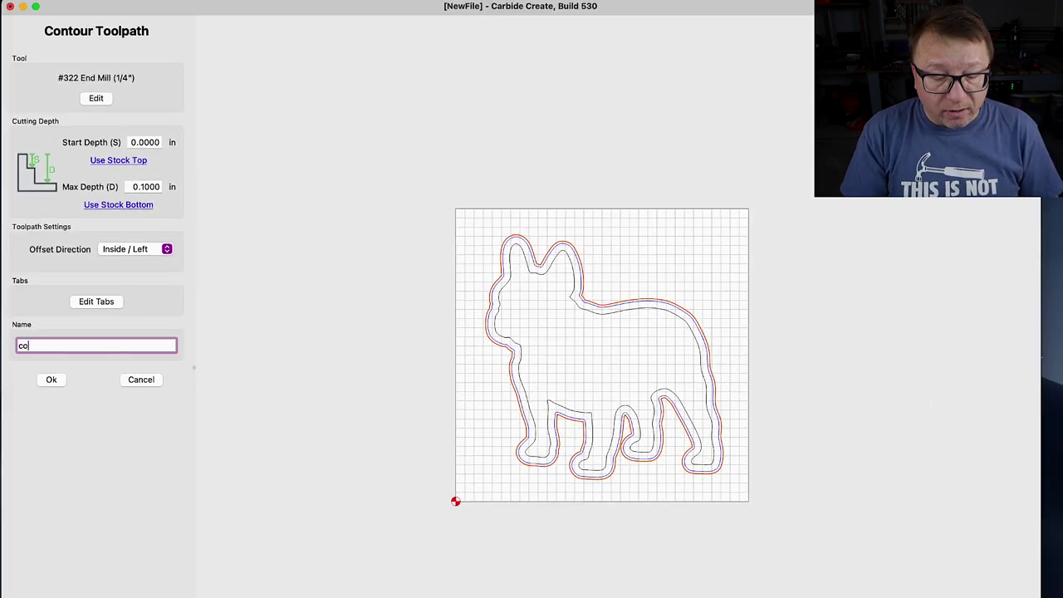
key(BackSpace)
key(BackSpace)
key(BackSpace)
text(n)
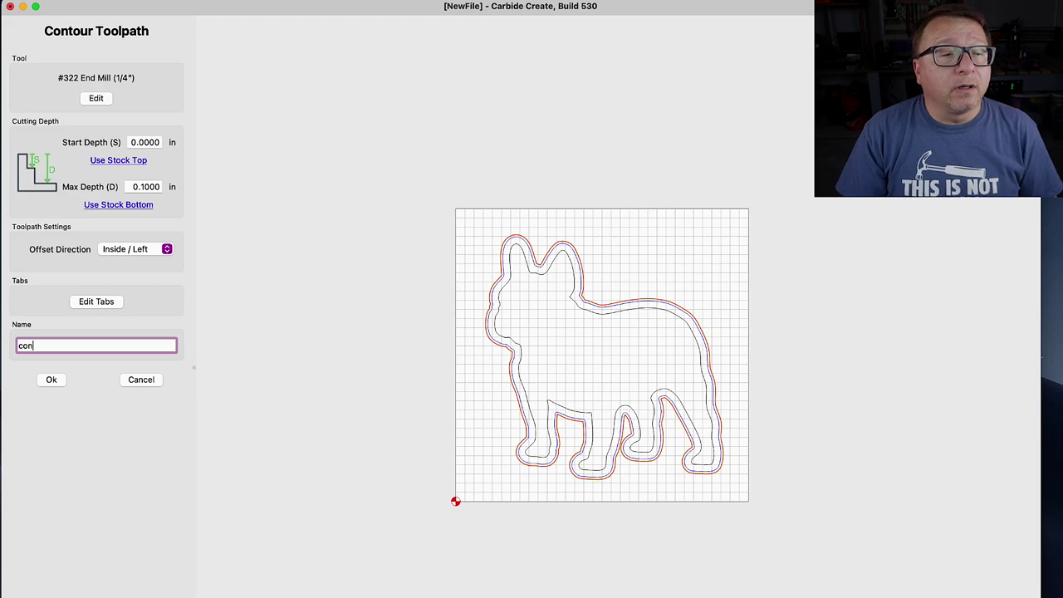
text(tour-1.25)
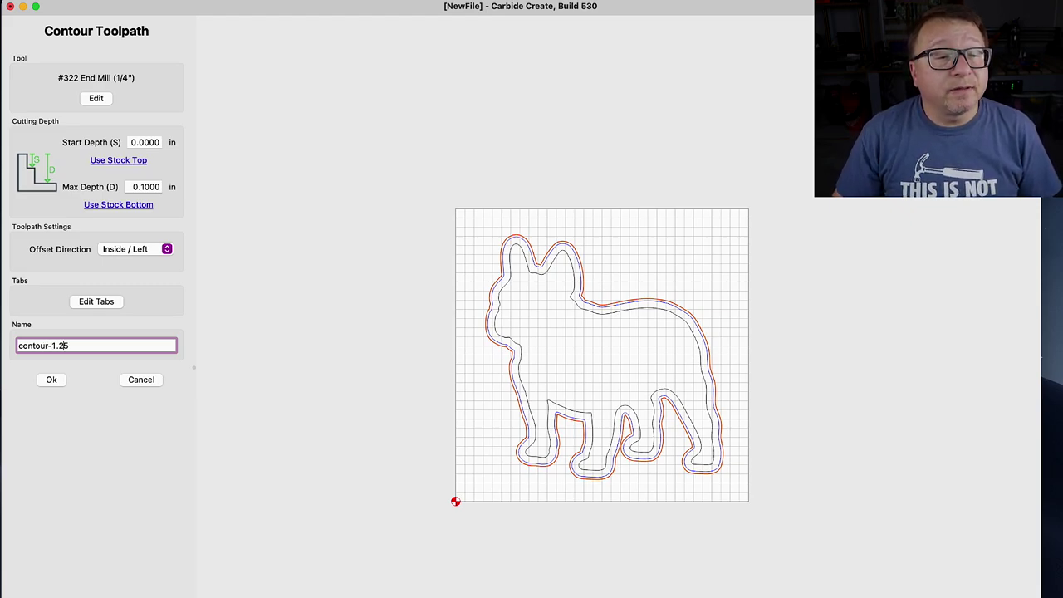
key(Delete)
text(0)
key(Right)
key(Right)
key(Right)
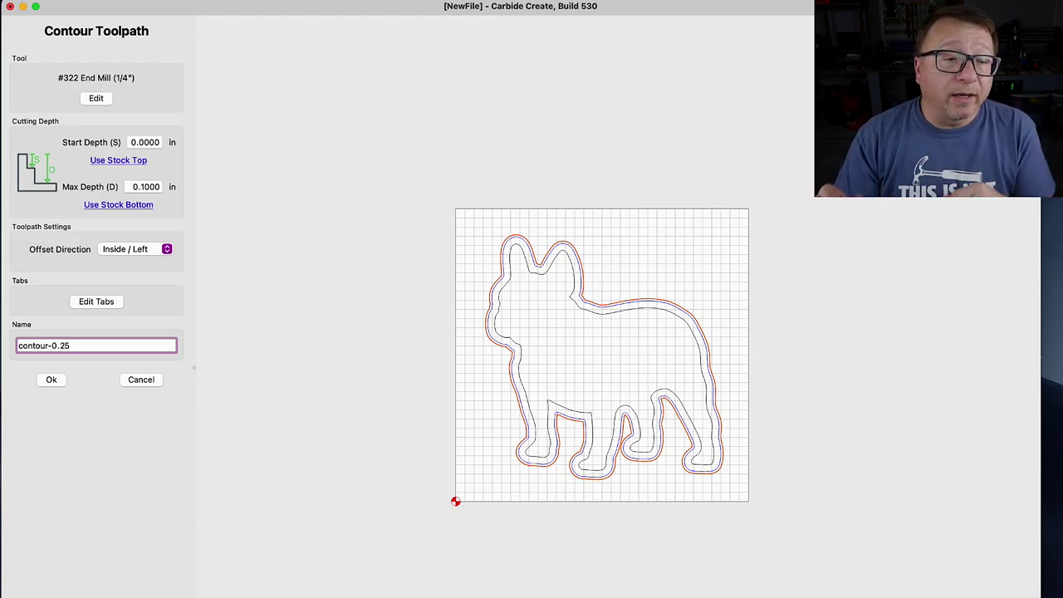
click(43, 380)
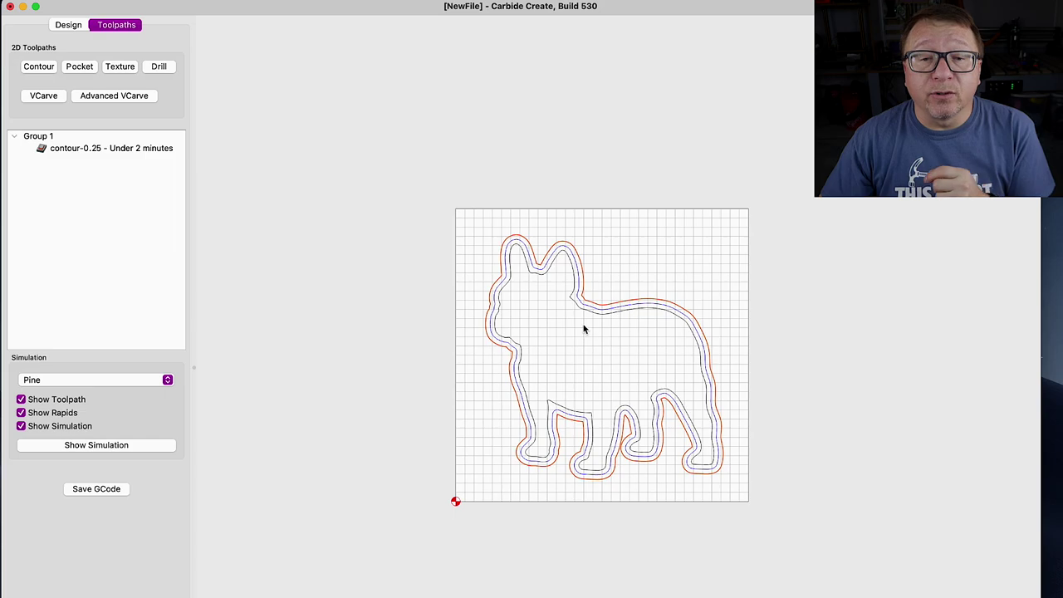
Edit the contour-0.25 toolpath so its offset direction is Outside / Right of the outer dog outline.
scroll(543, 321, up, 5)
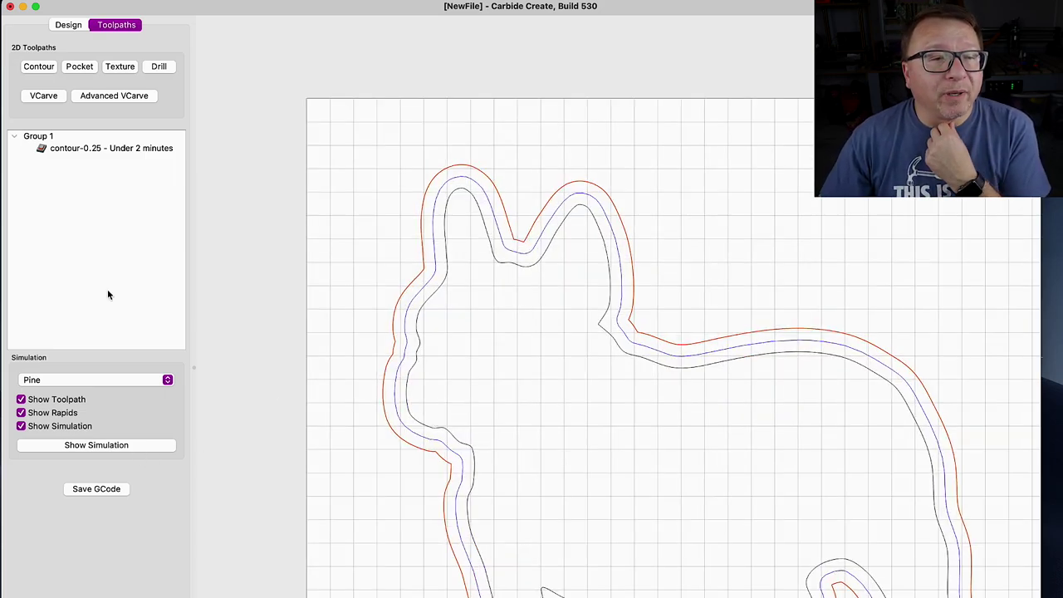
click(65, 150)
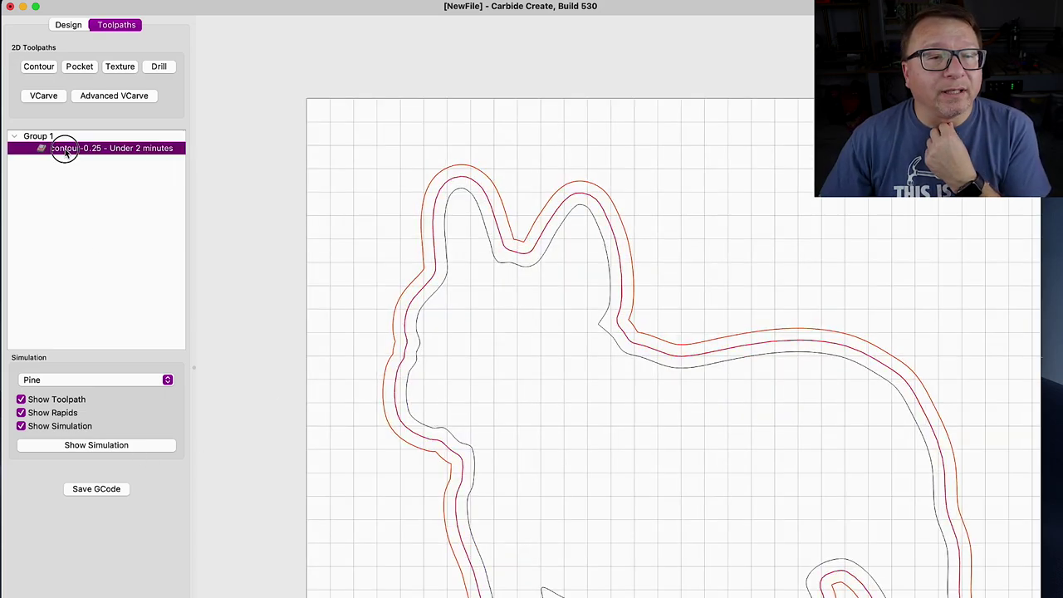
right_click(122, 153)
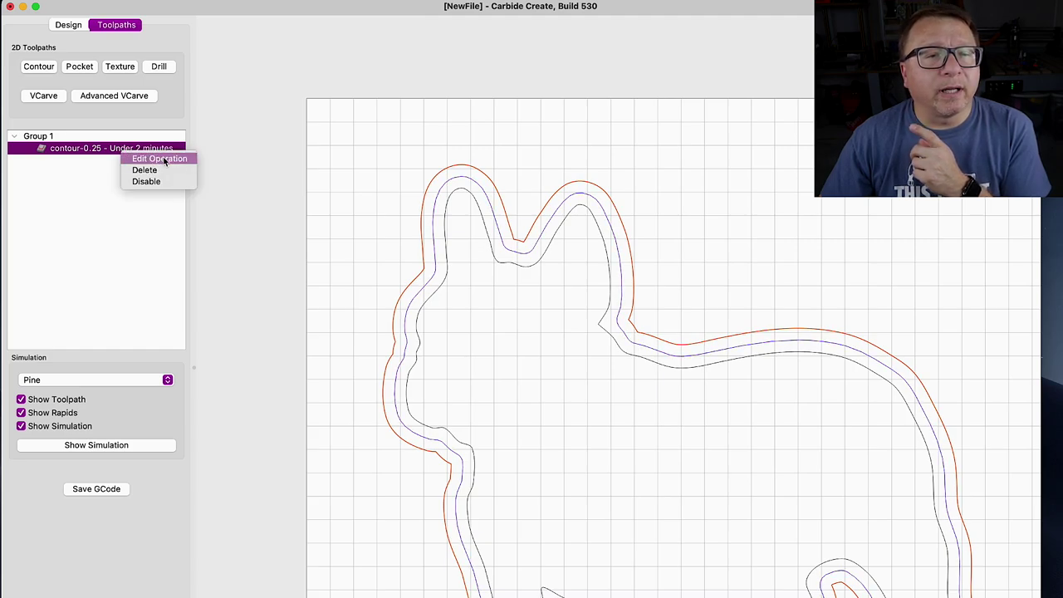
click(161, 158)
click(136, 251)
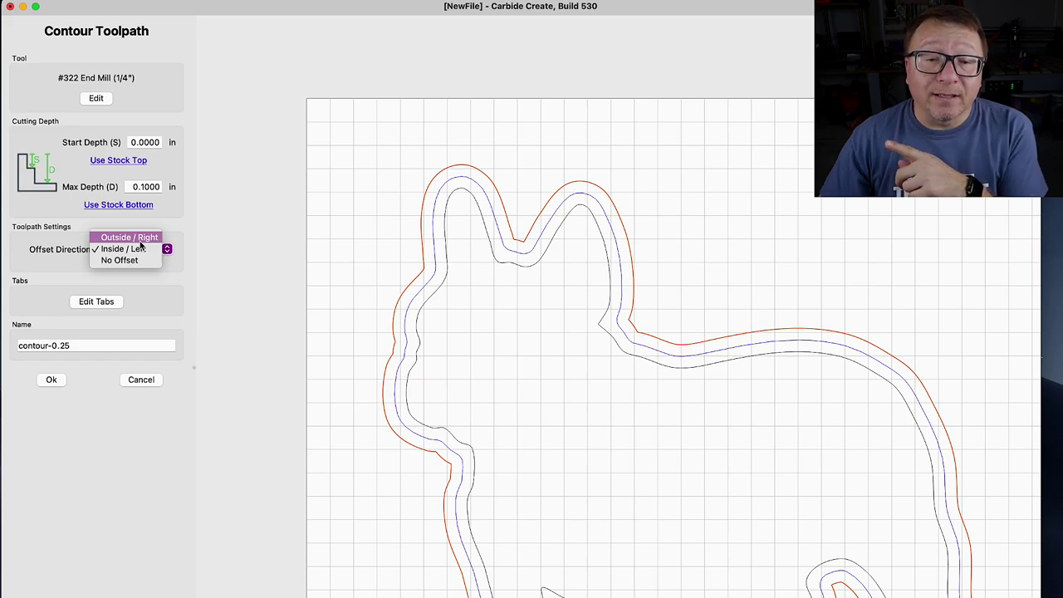
click(140, 239)
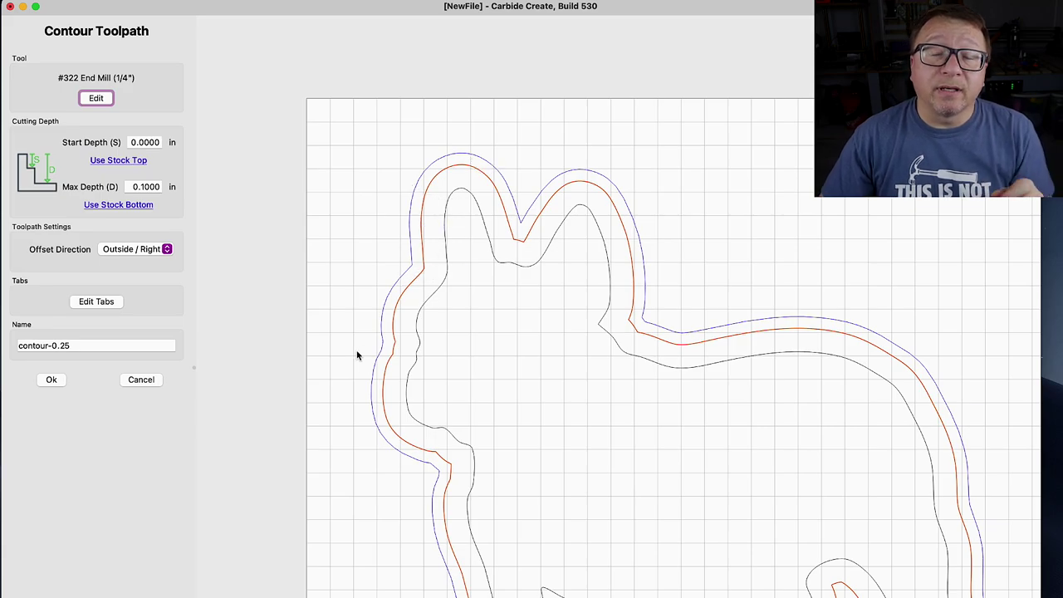
click(50, 379)
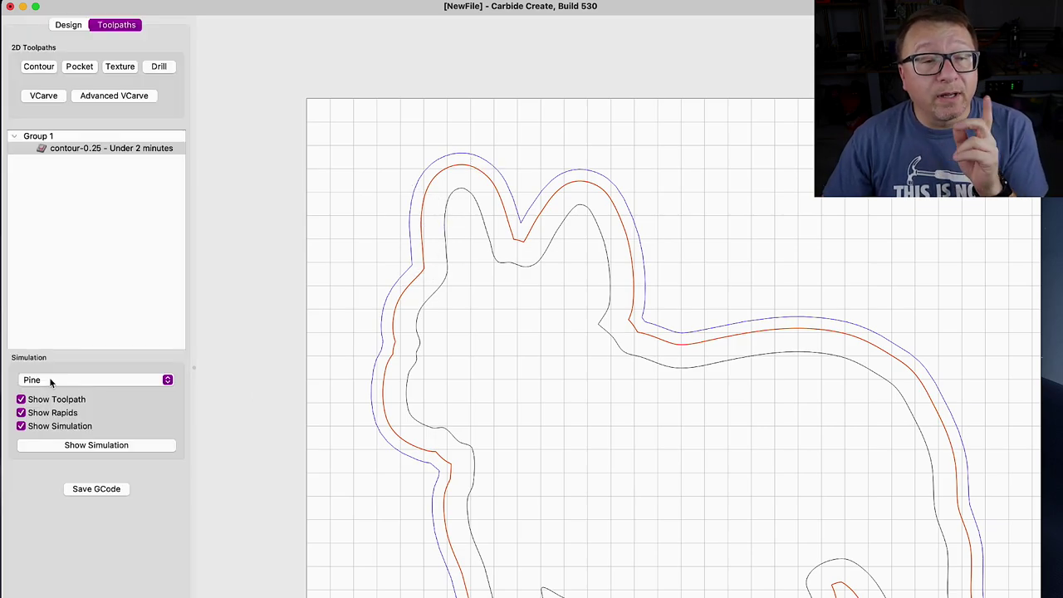
Start a pocket toolpath on the inner dog outline and set its max depth to 0.5 in.
scroll(584, 382, down, 3)
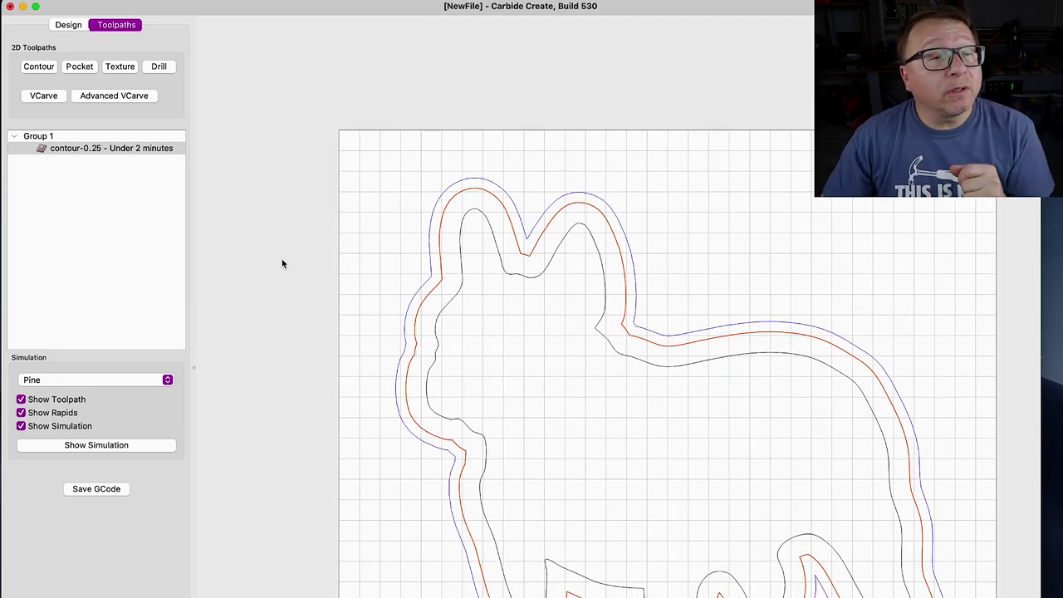
click(451, 308)
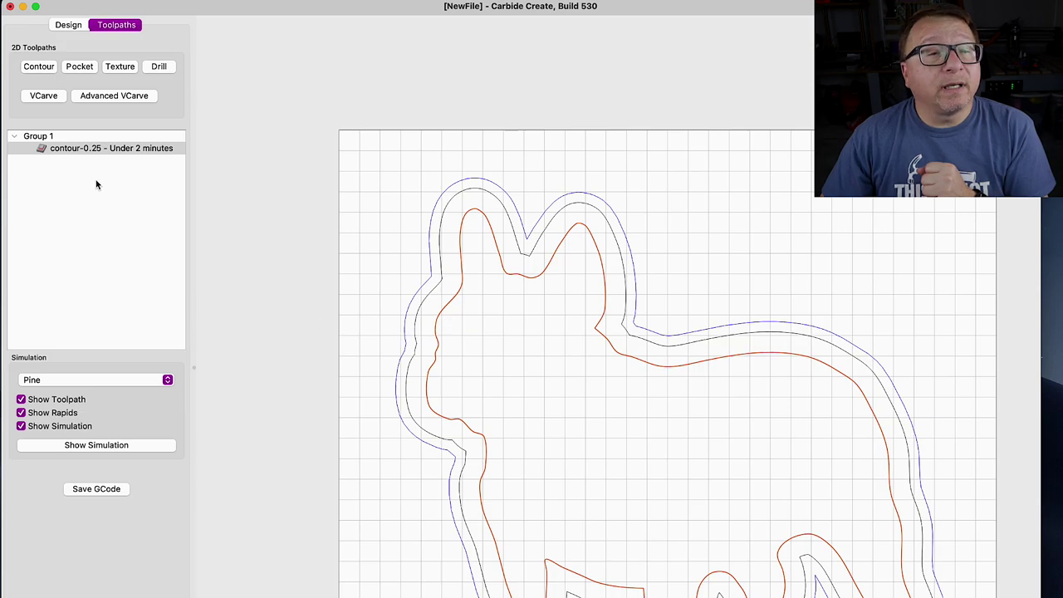
click(81, 70)
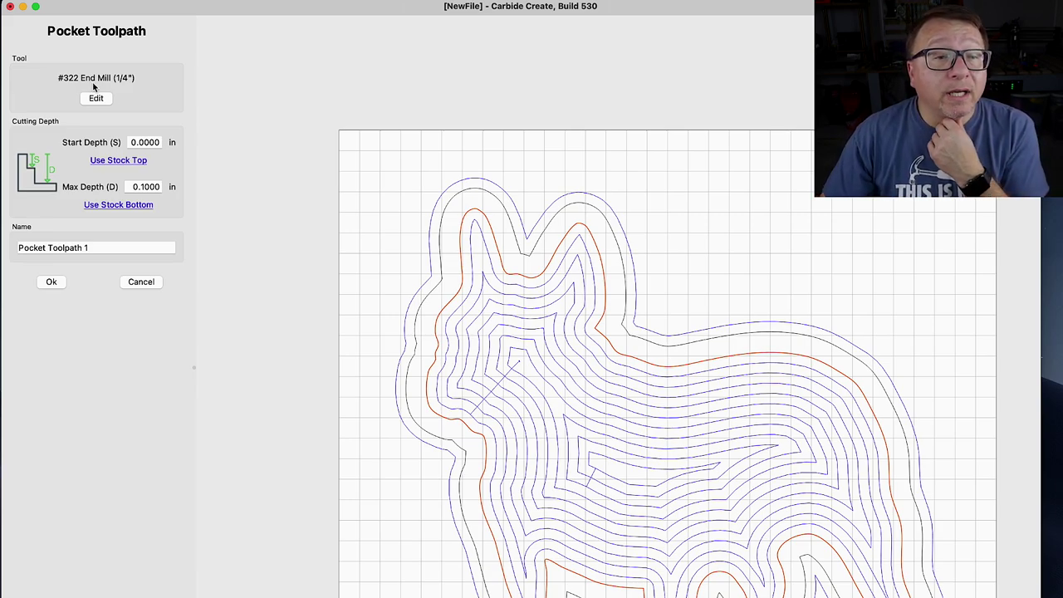
click(142, 186)
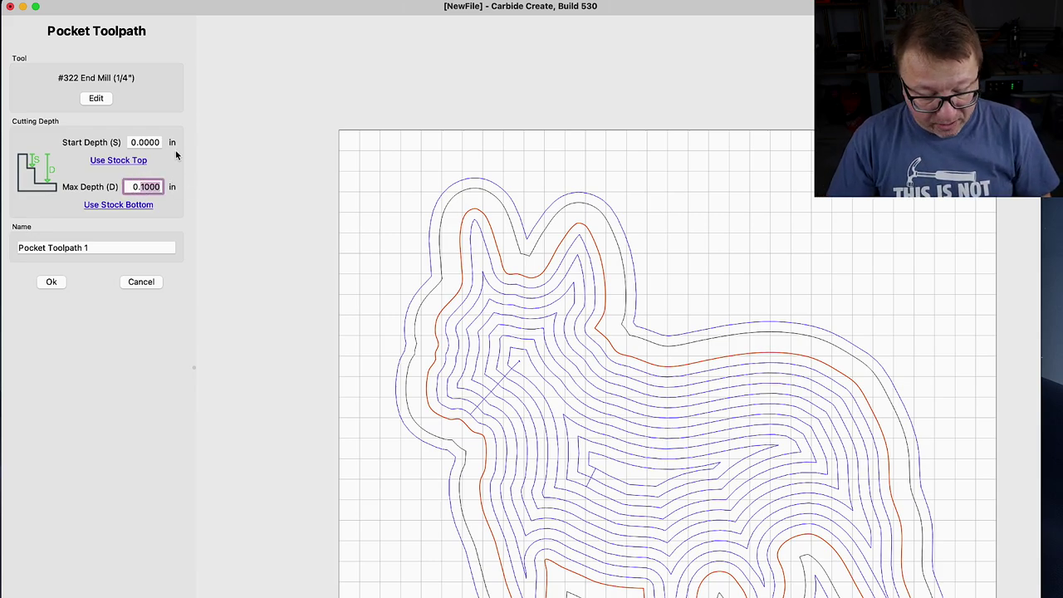
text(0.5)
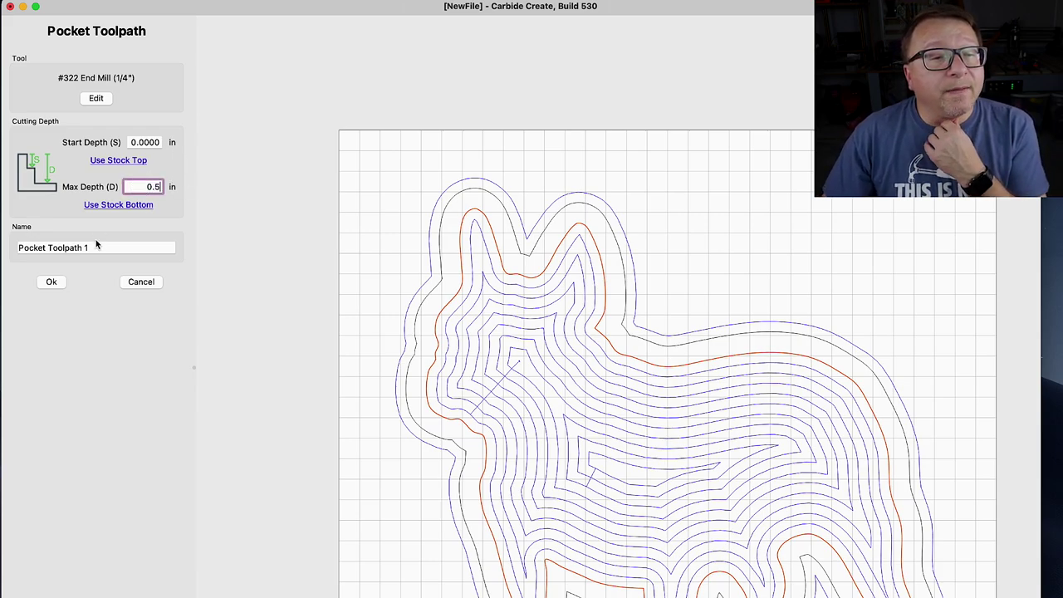
Name the pocket toolpath pocket-0.25 and create it.
click(28, 251)
key(super+a)
text(p)
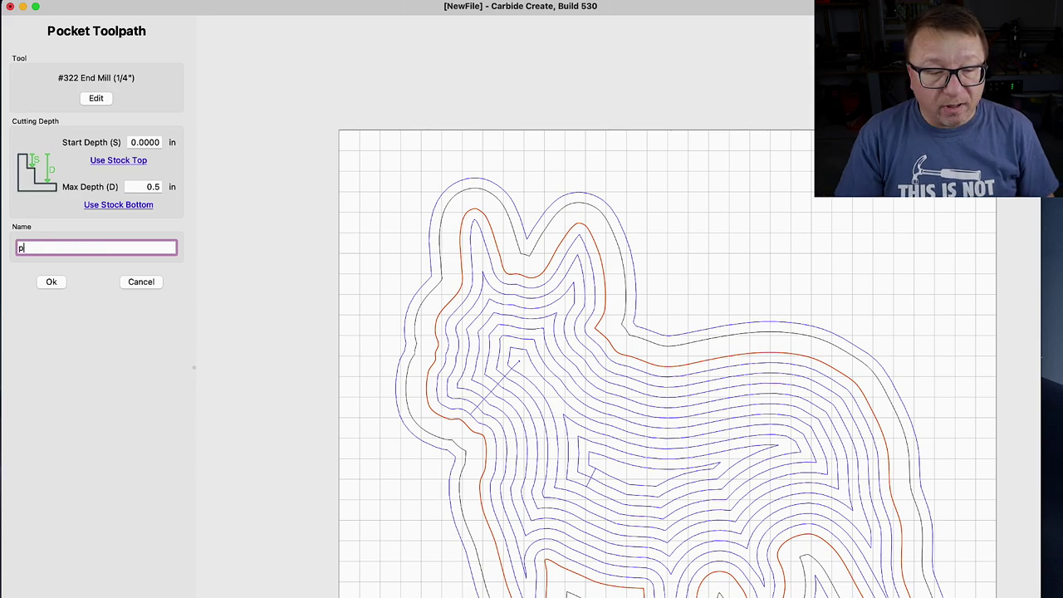
text(ocket-0.25)
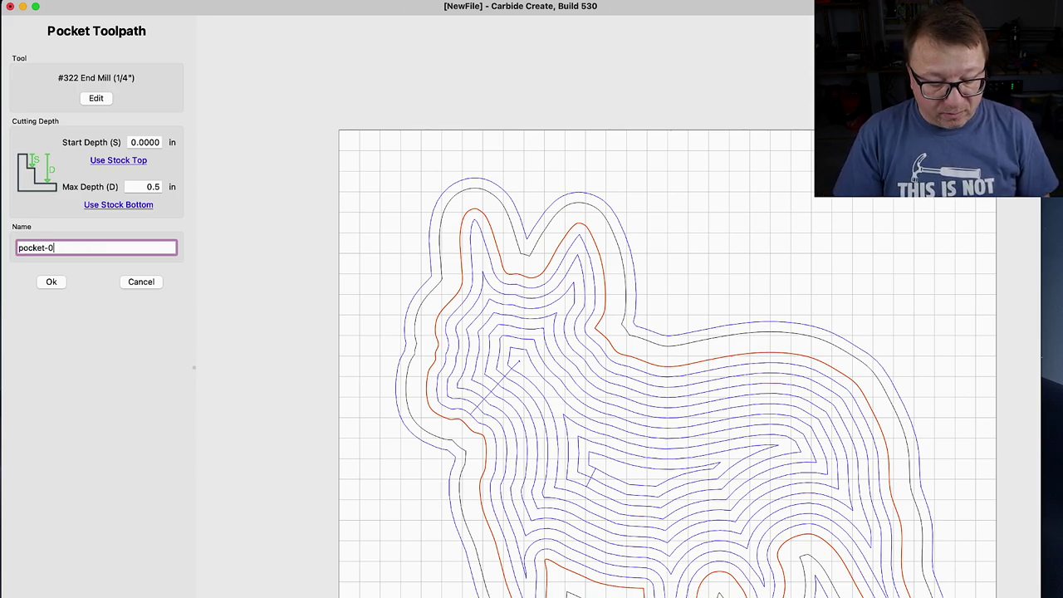
click(55, 282)
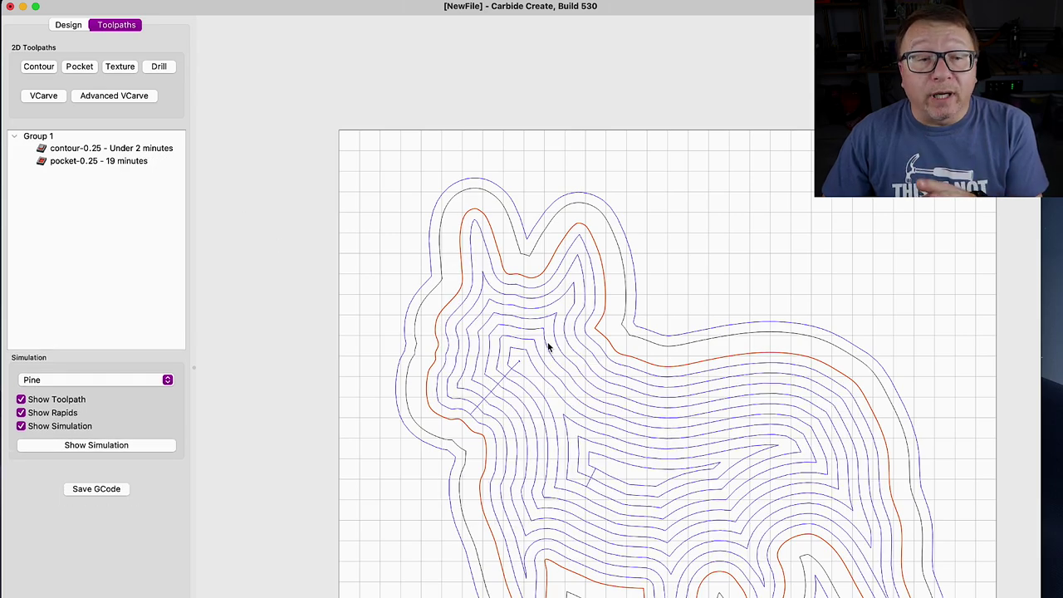
Show the 3D simulation of the contour and pocket toolpaths and examine the cut in the stock.
mouse_move(121, 166)
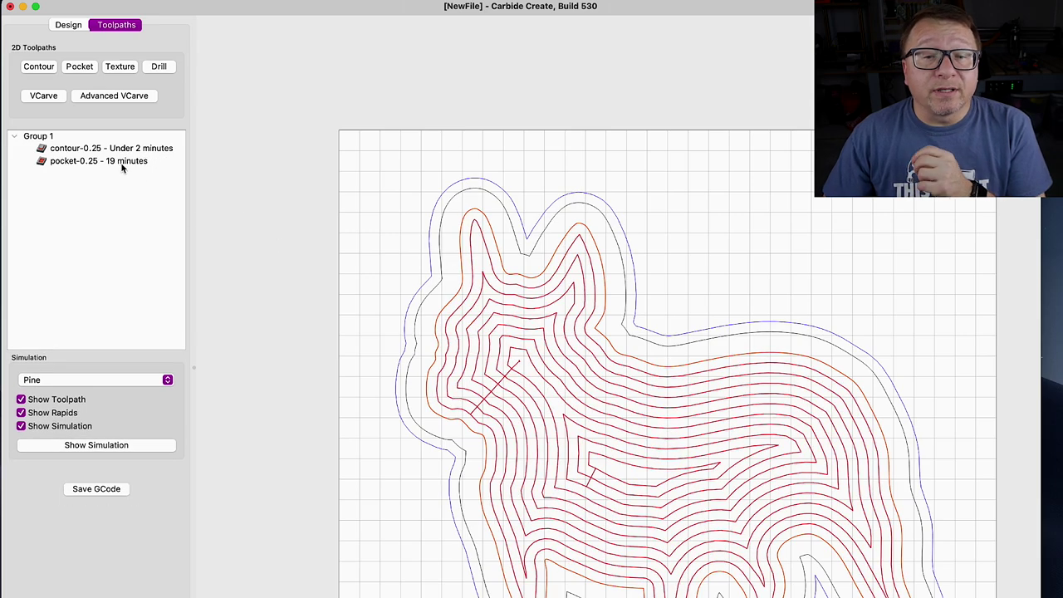
scroll(593, 432, down, 5)
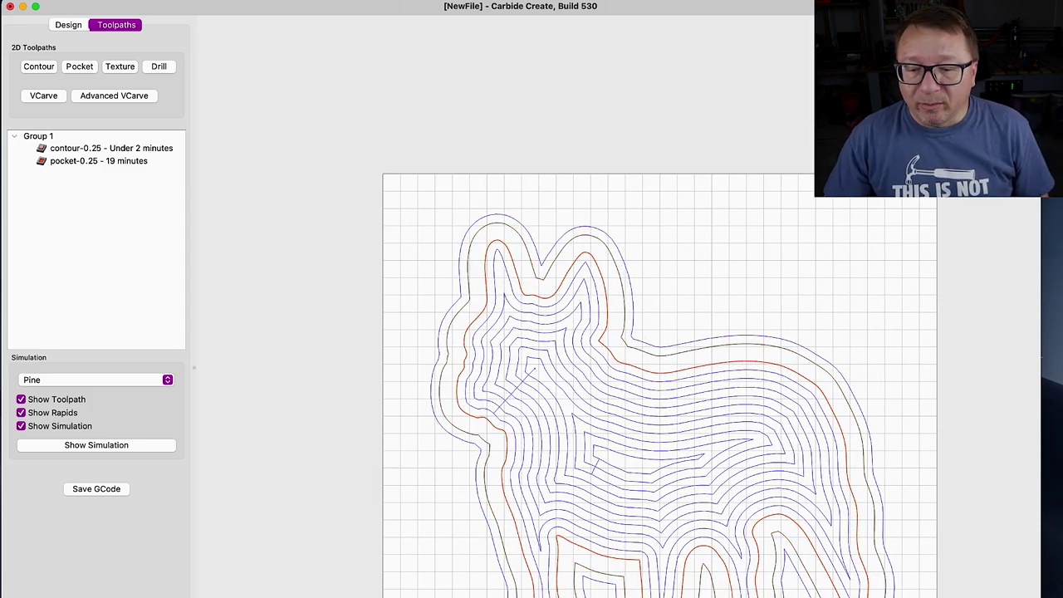
scroll(743, 594, down, 2)
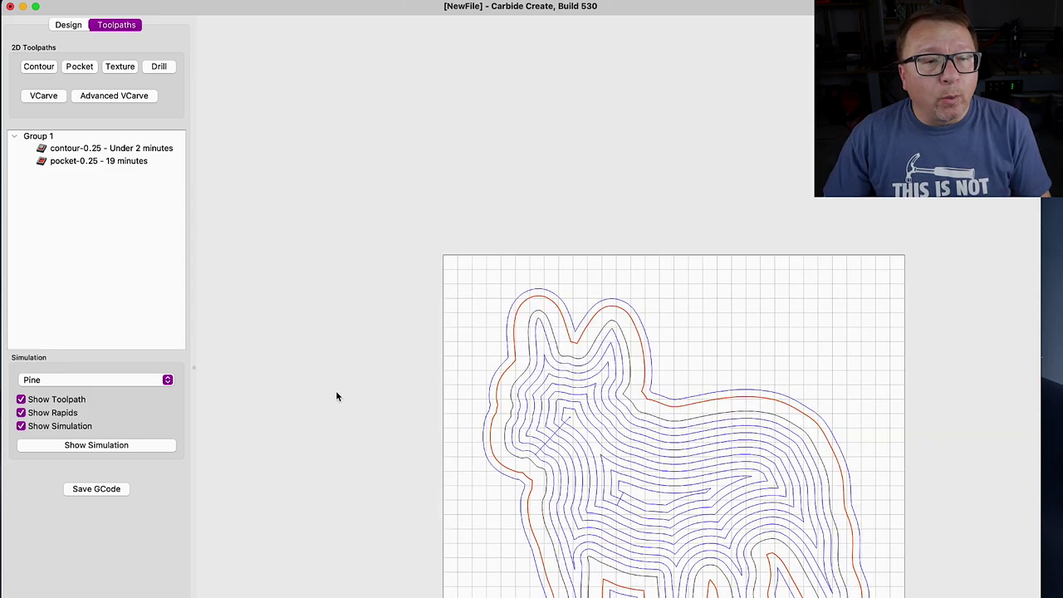
click(117, 446)
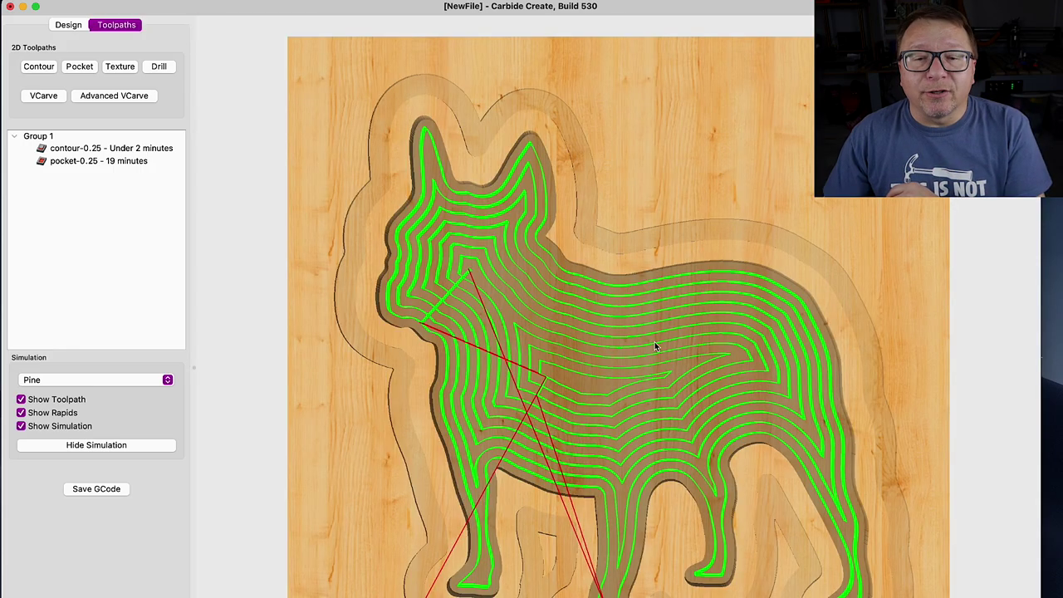
drag(344, 574, 312, 261)
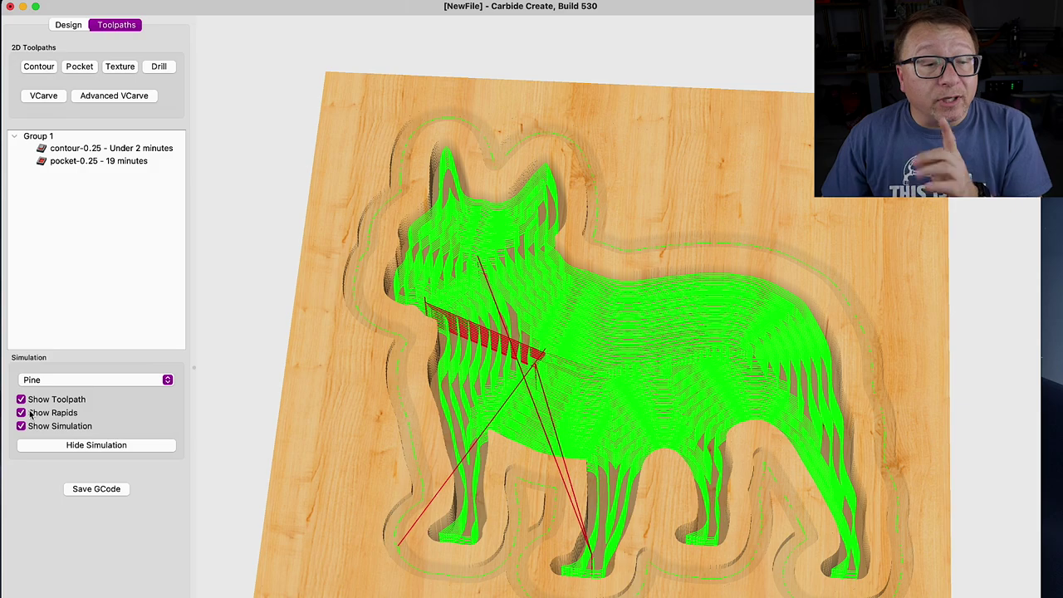
Inspect the simulated cut without toolpath and rapid lines, view those lines without the simulated stock, and restore all three displays.
click(21, 400)
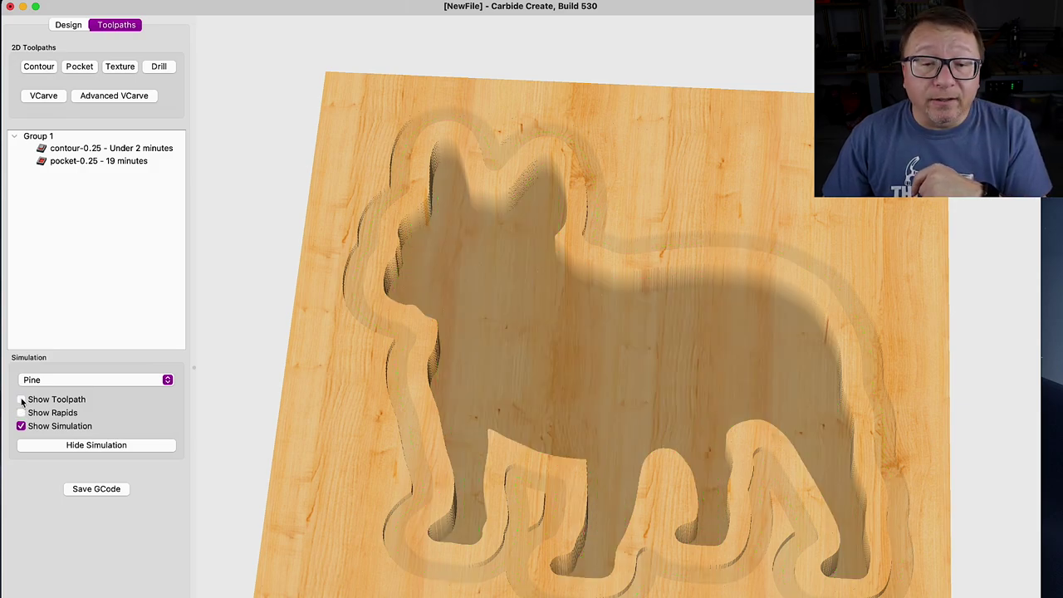
drag(740, 380, 660, 260)
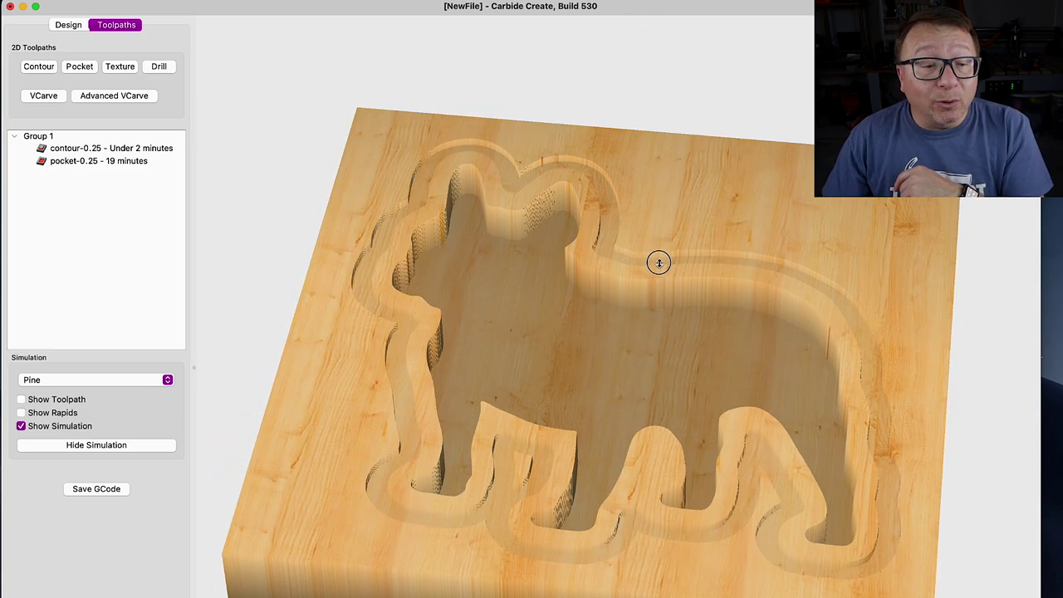
click(21, 402)
click(20, 413)
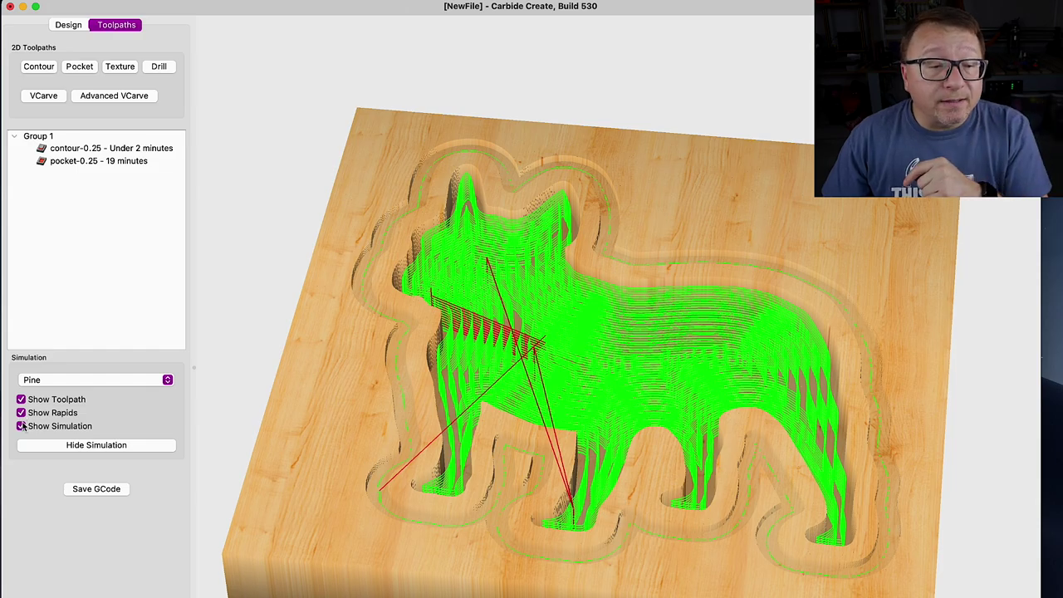
click(21, 426)
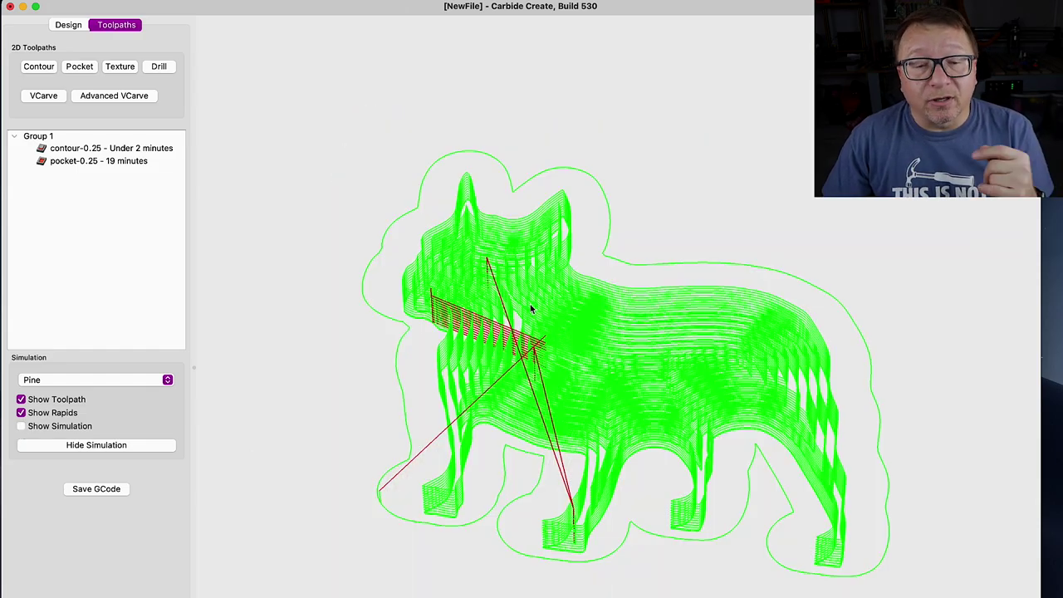
drag(353, 403, 420, 563)
click(21, 426)
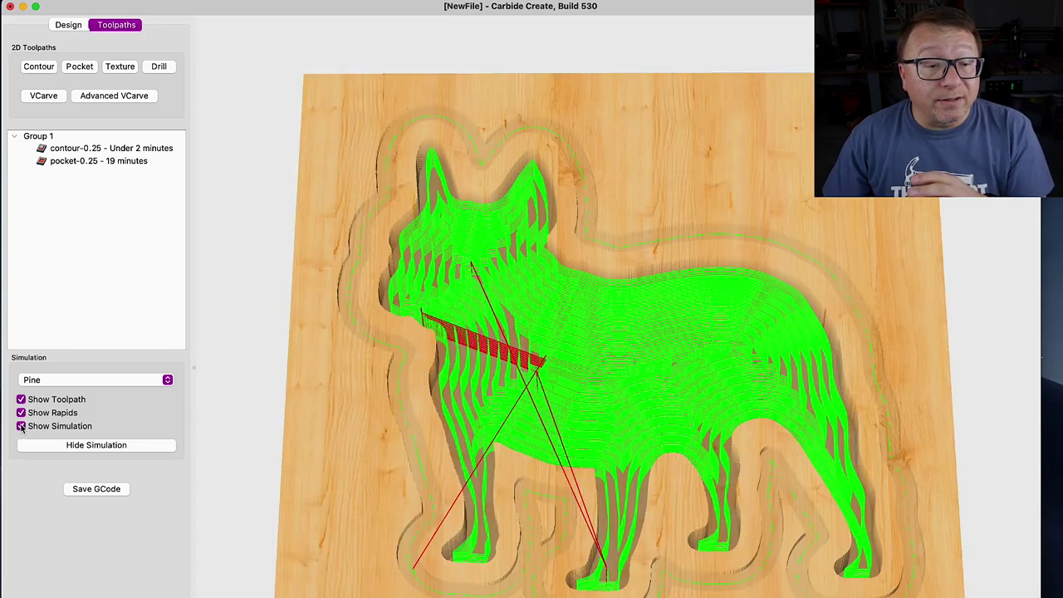
Open the GCode export for the toolpaths and dismiss it without saving.
click(114, 490)
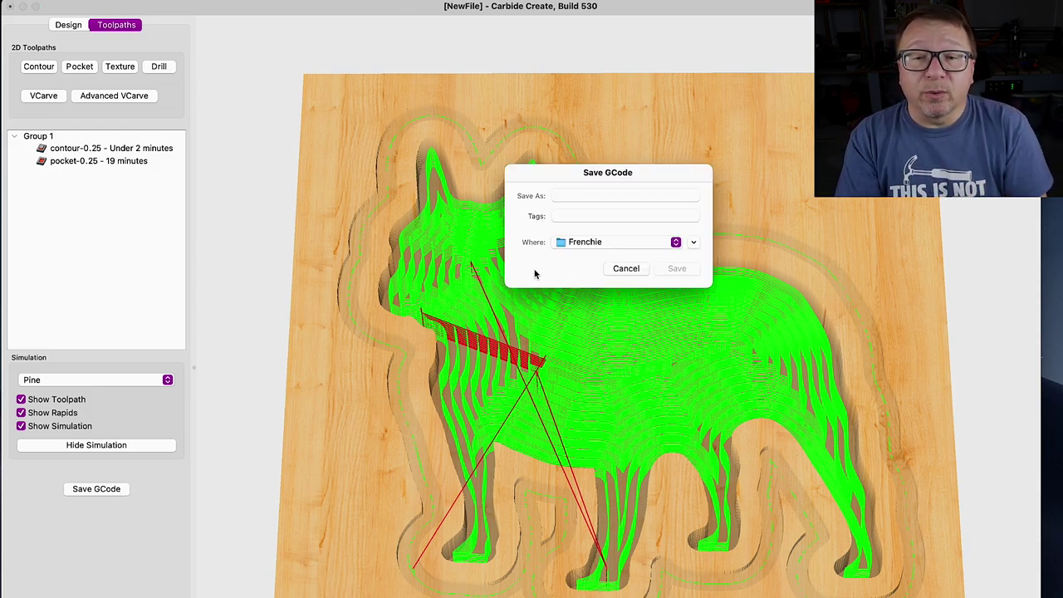
click(636, 273)
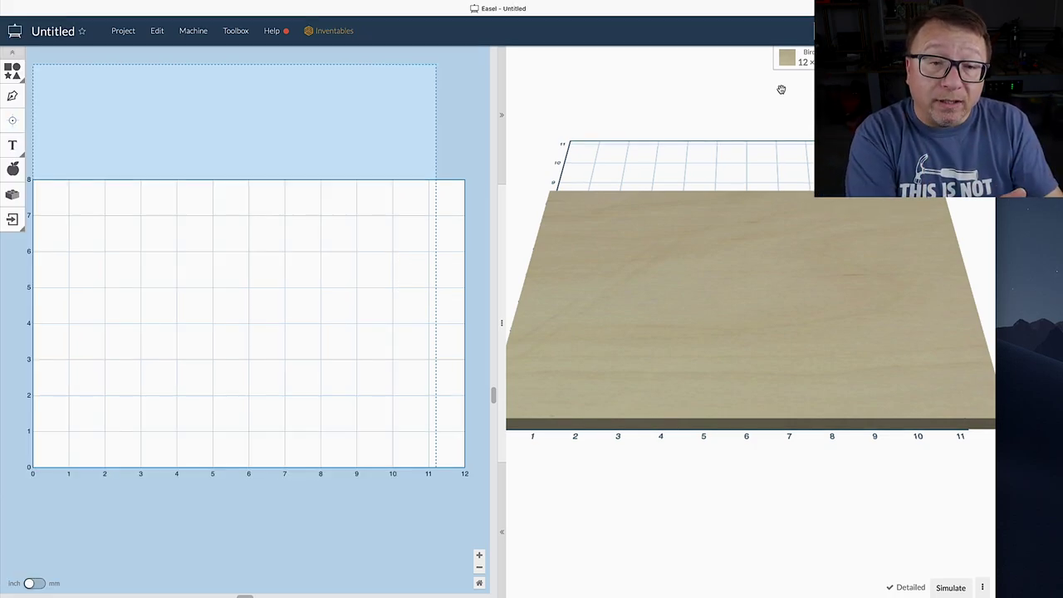
Switch to Easel, expand the 2D design area to full width, and bring the 3D preview back beside it.
click(501, 532)
click(4, 532)
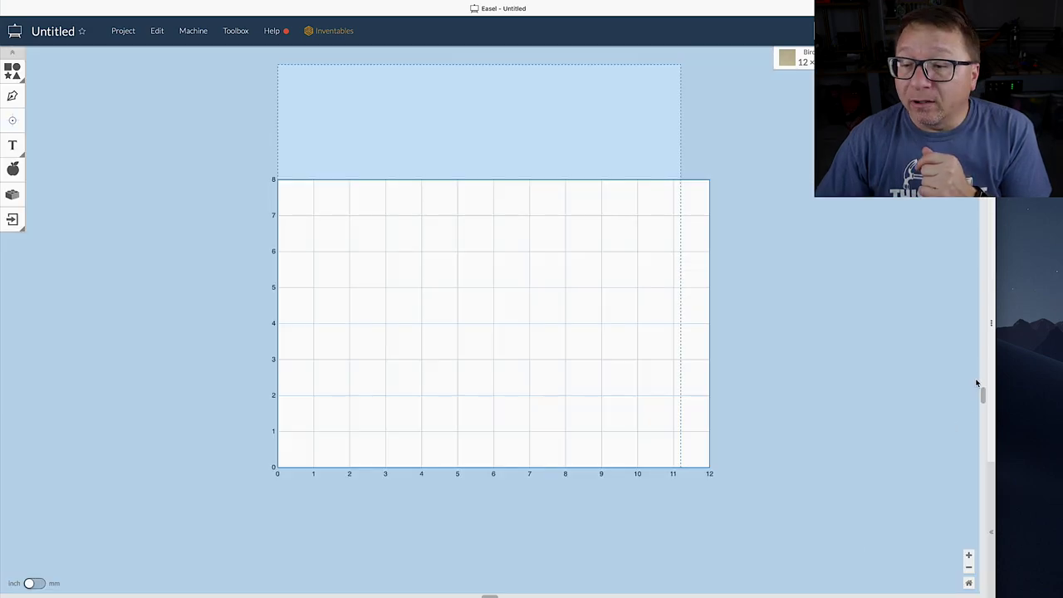
drag(992, 323, 560, 364)
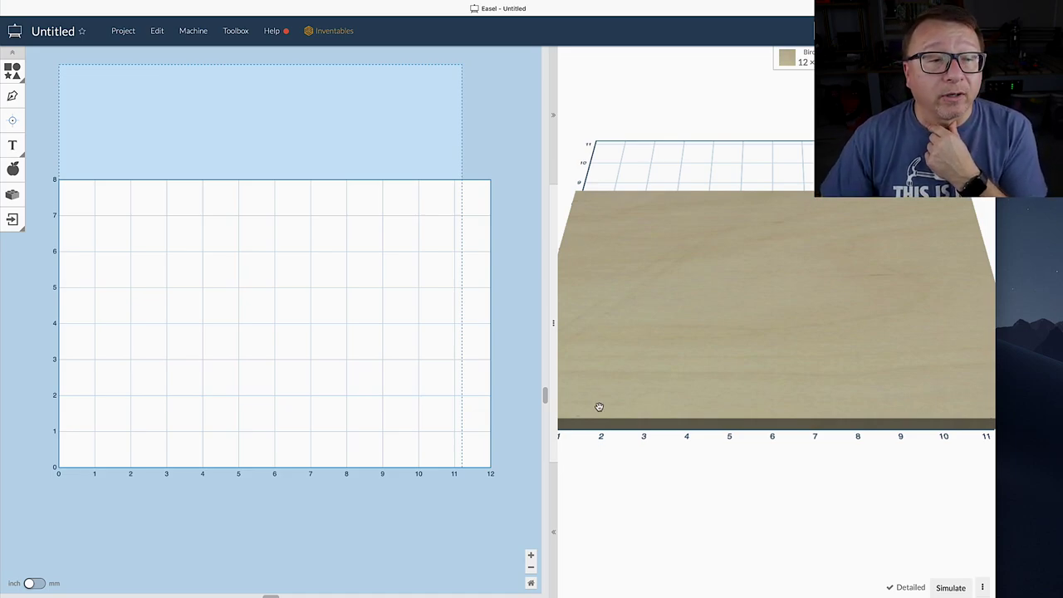
click(158, 37)
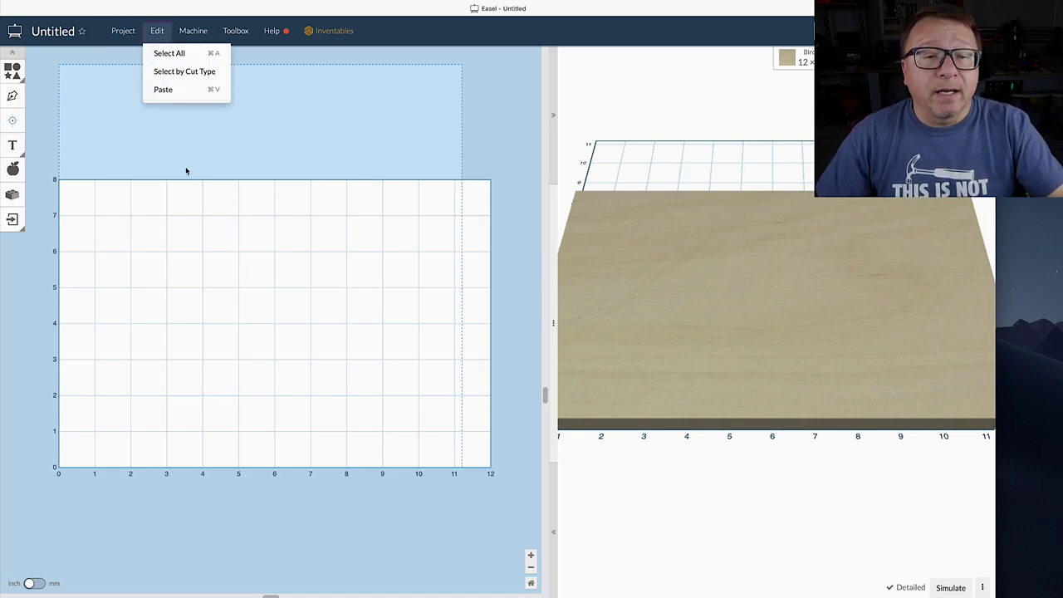
click(196, 31)
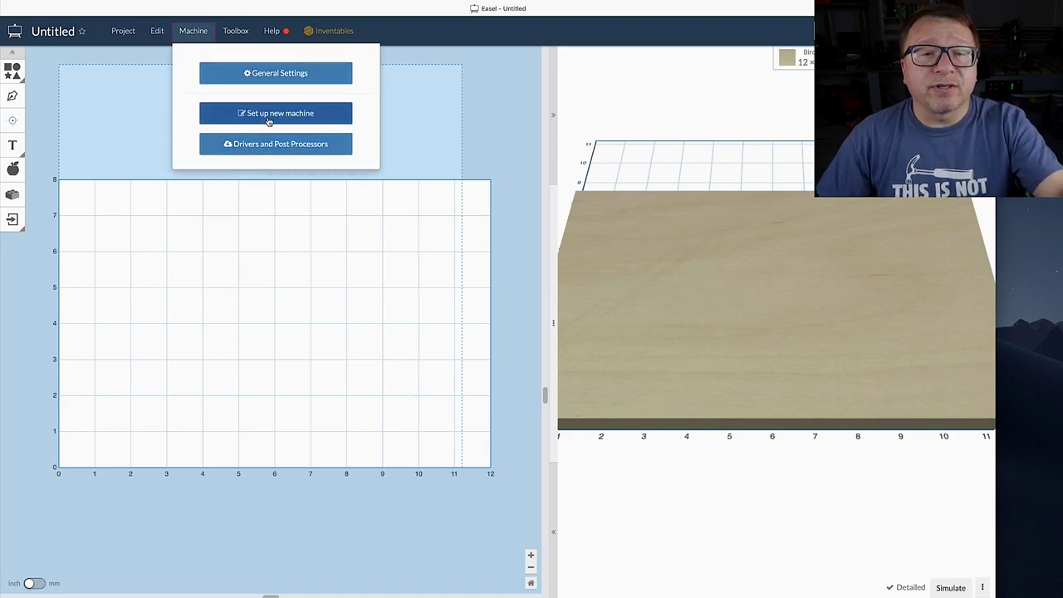
click(236, 35)
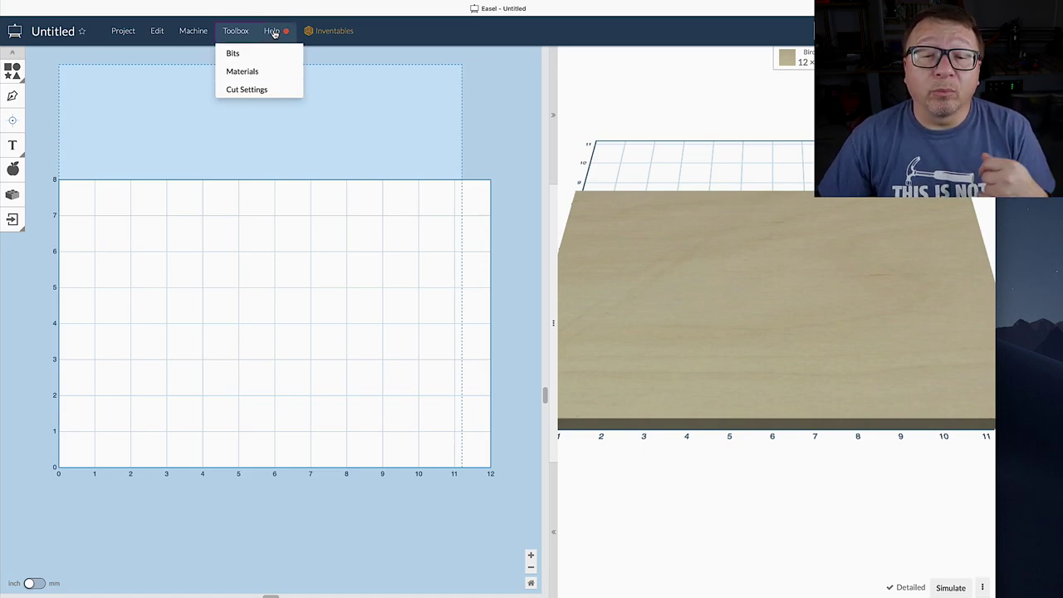
click(201, 107)
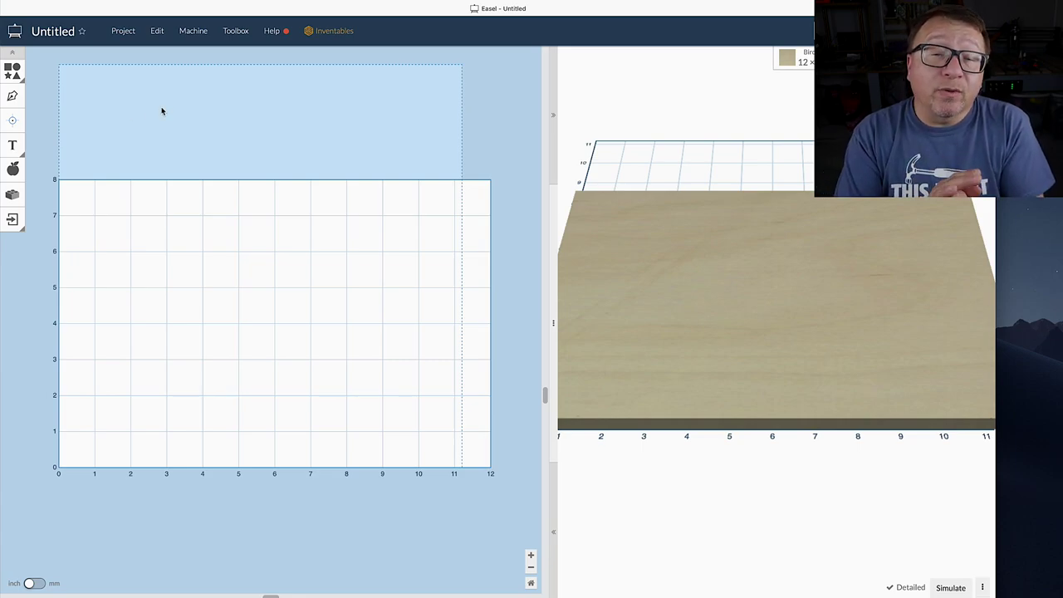
Open the App Library and examine the available featured apps, generators, tools, utilities and other apps.
click(12, 195)
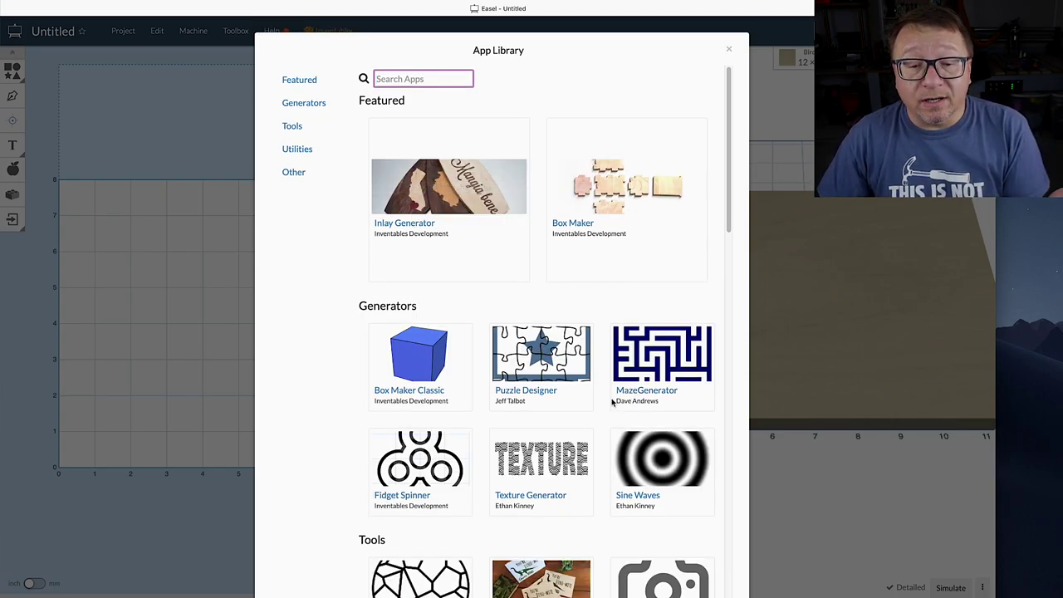
scroll(612, 400, down, 1)
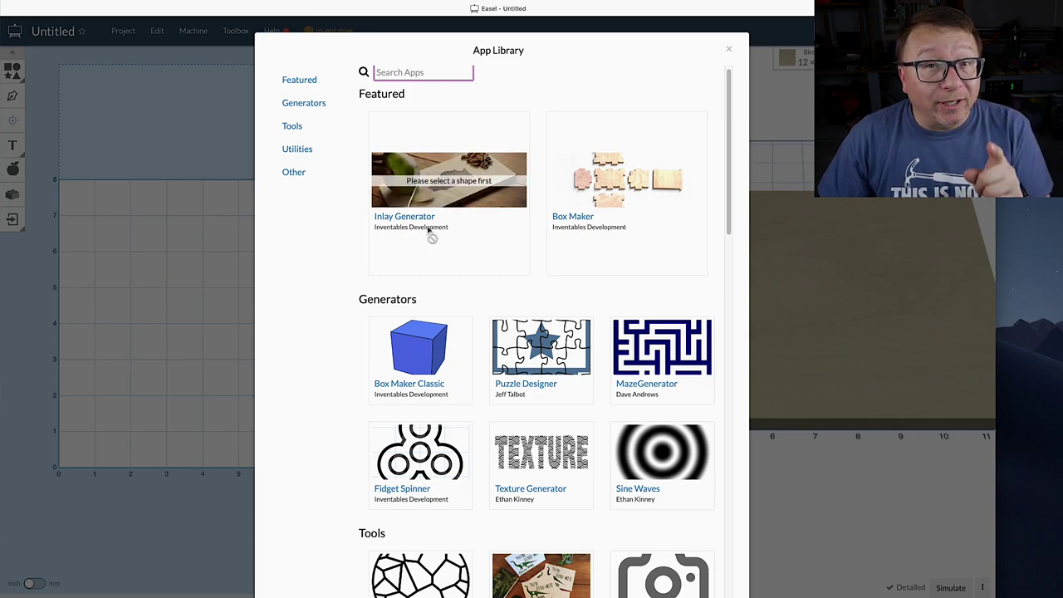
scroll(659, 417, down, 2)
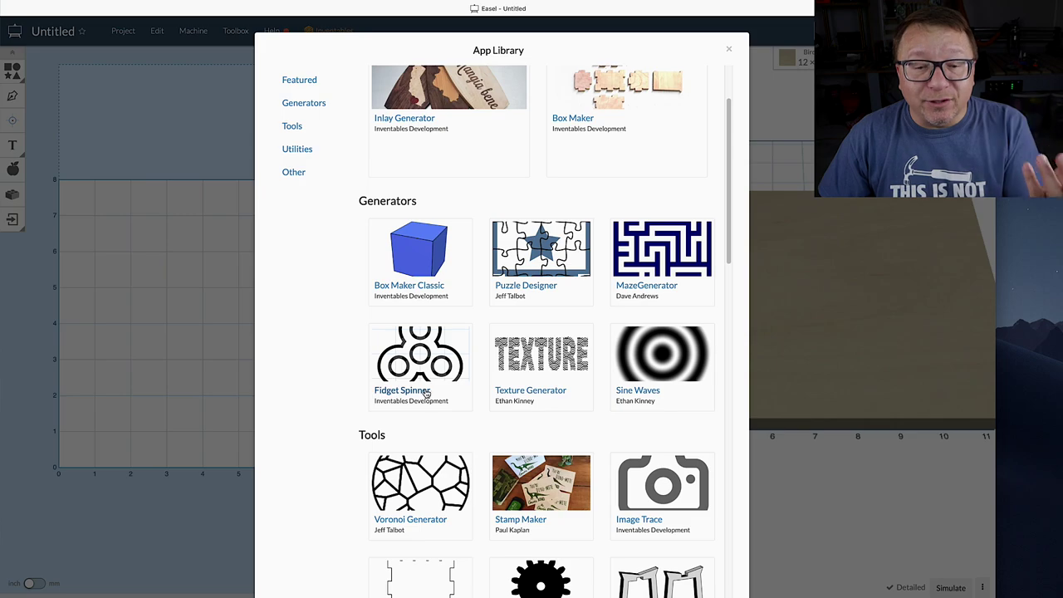
scroll(425, 392, down, 4)
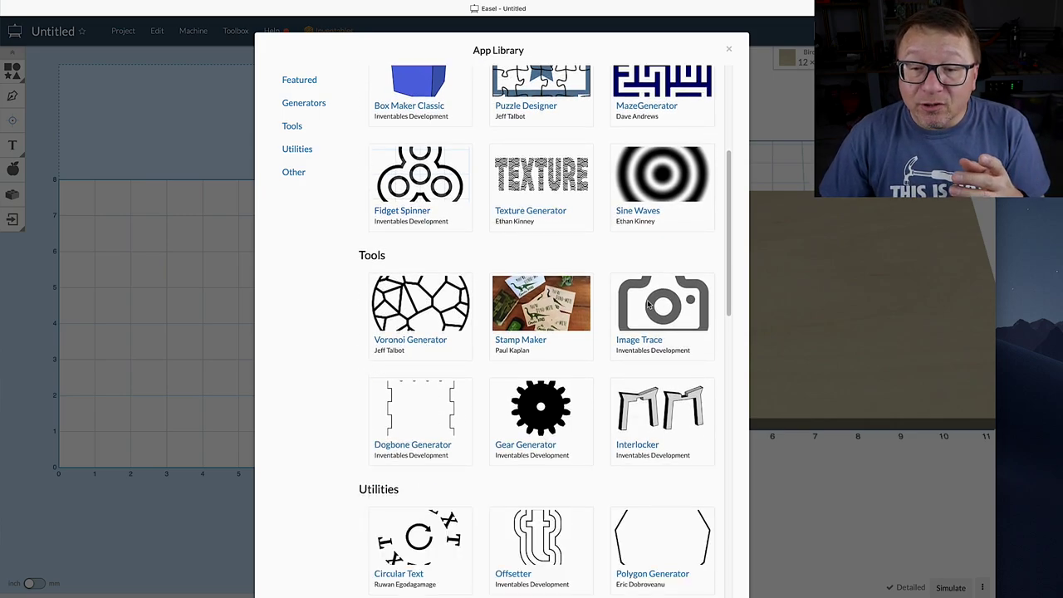
scroll(666, 321, down, 4)
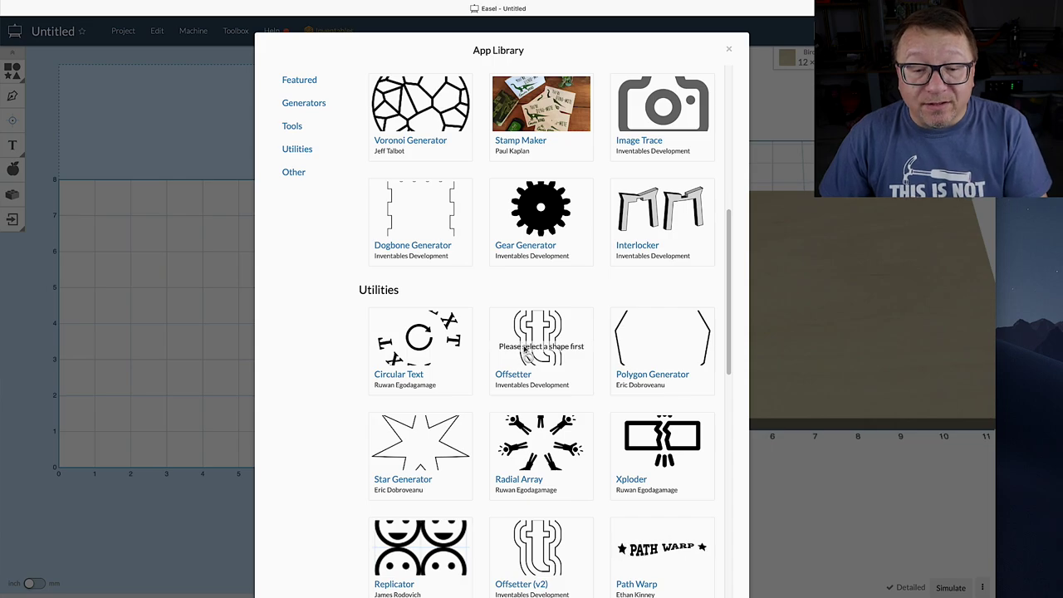
scroll(499, 449, down, 7)
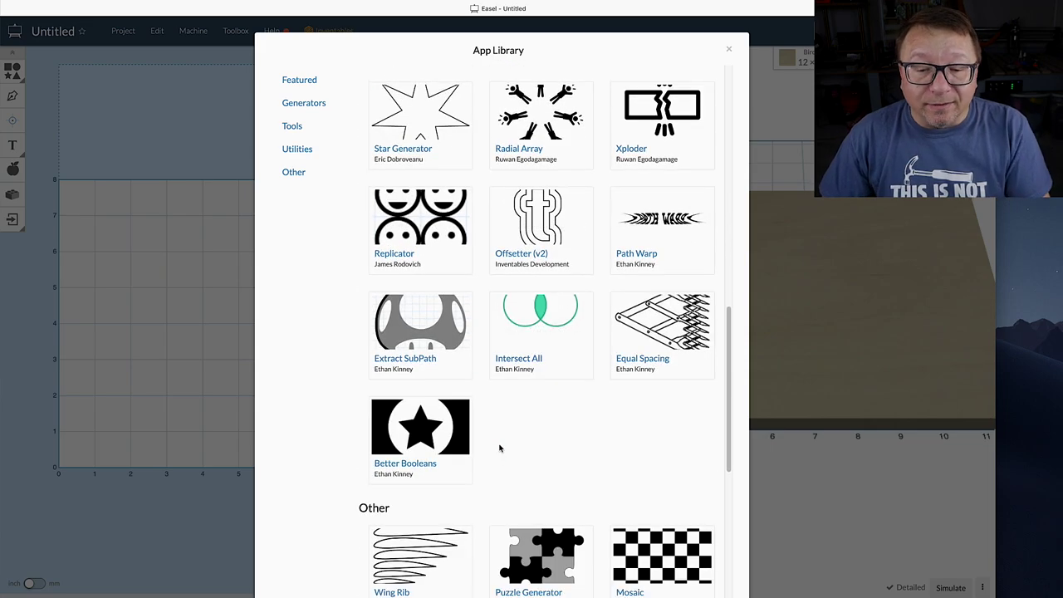
scroll(501, 451, down, 4)
scroll(500, 453, down, 1)
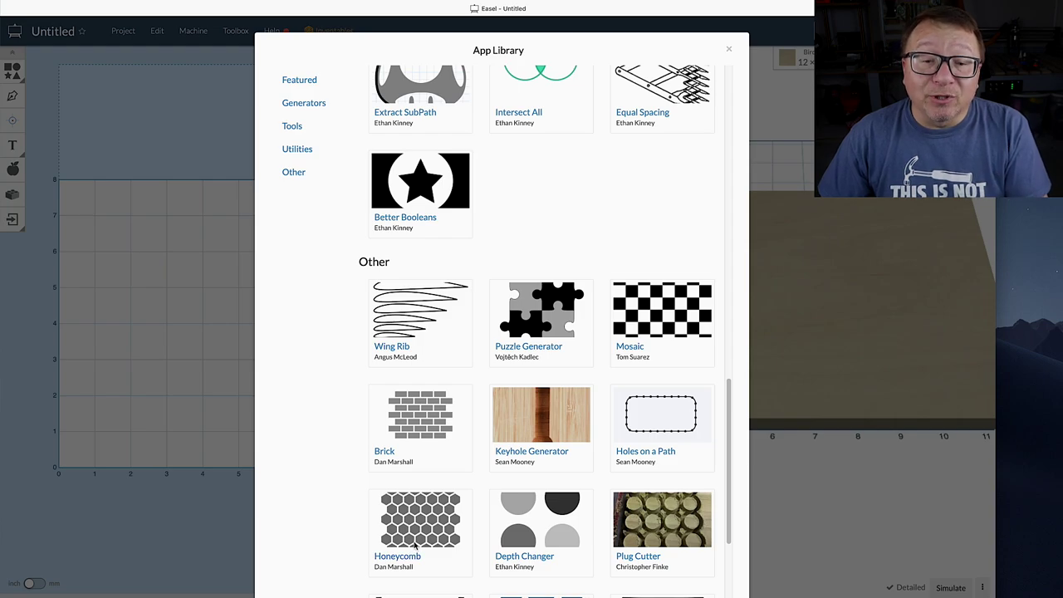
scroll(623, 440, up, 10)
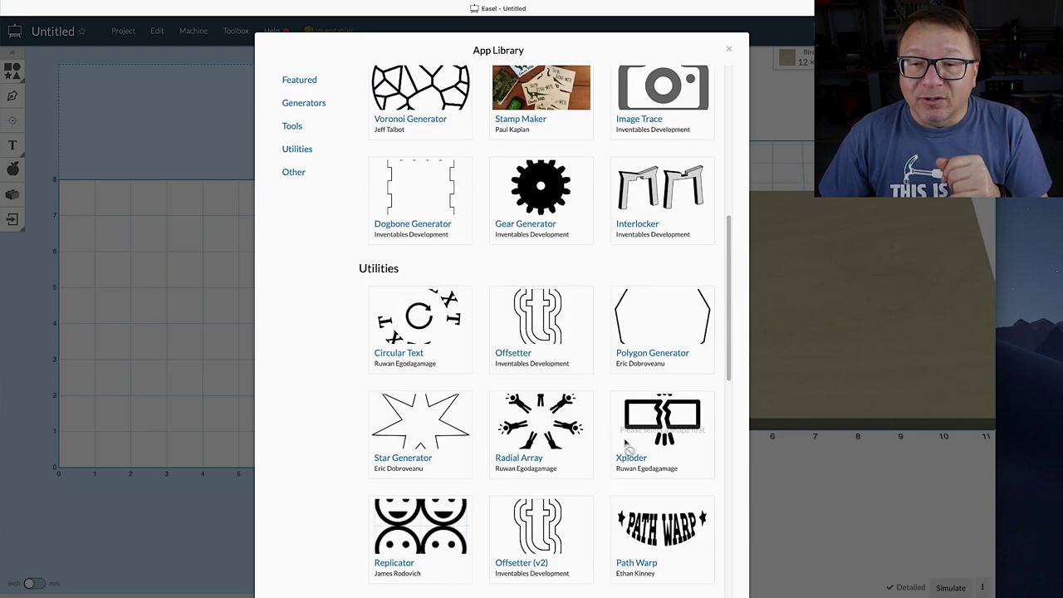
scroll(700, 252, up, 3)
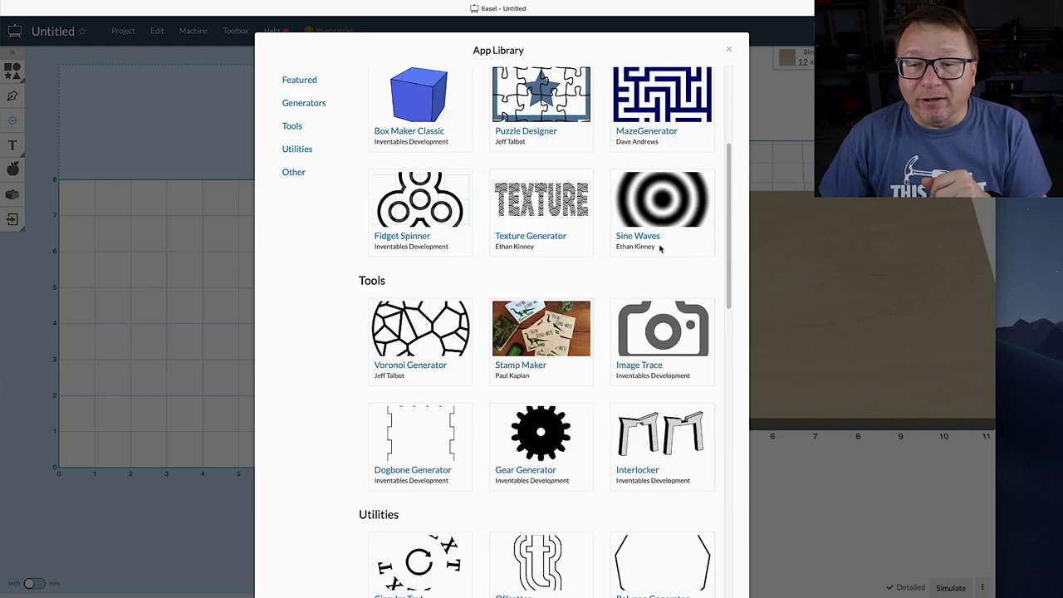
Use Image Trace on 5633964ae6933fdccbcde3d9ffa6750b.jpg with smoothing 0.7, and import the traced dog silhouette into the design.
click(664, 332)
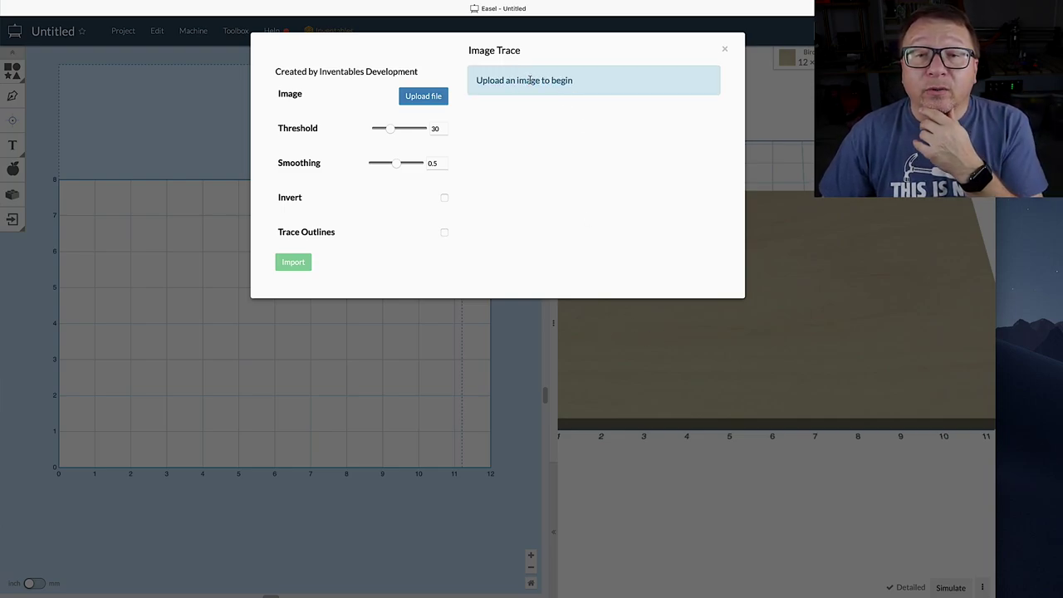
click(434, 97)
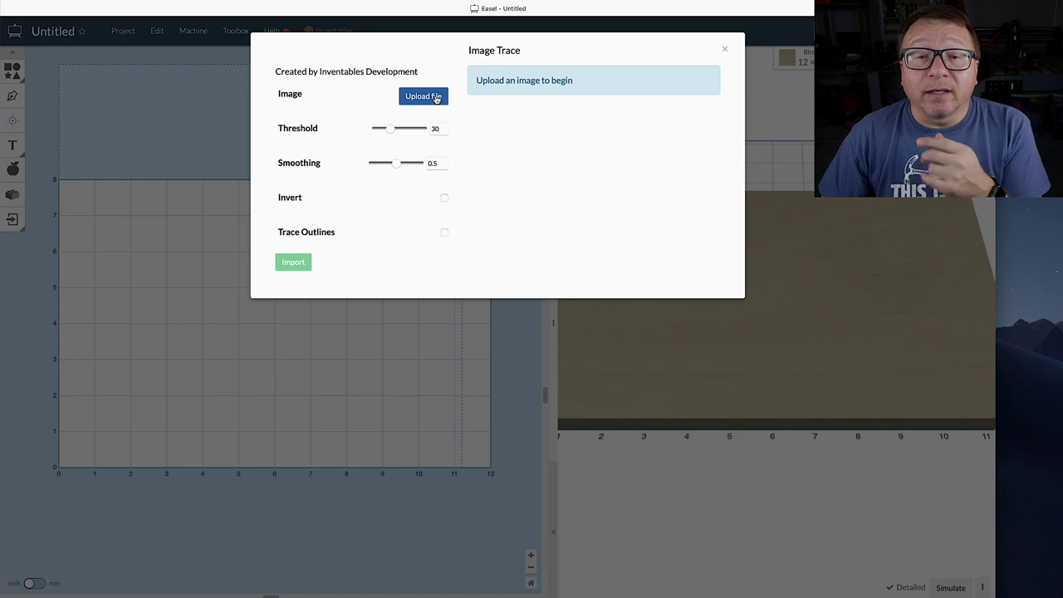
click(463, 371)
click(306, 153)
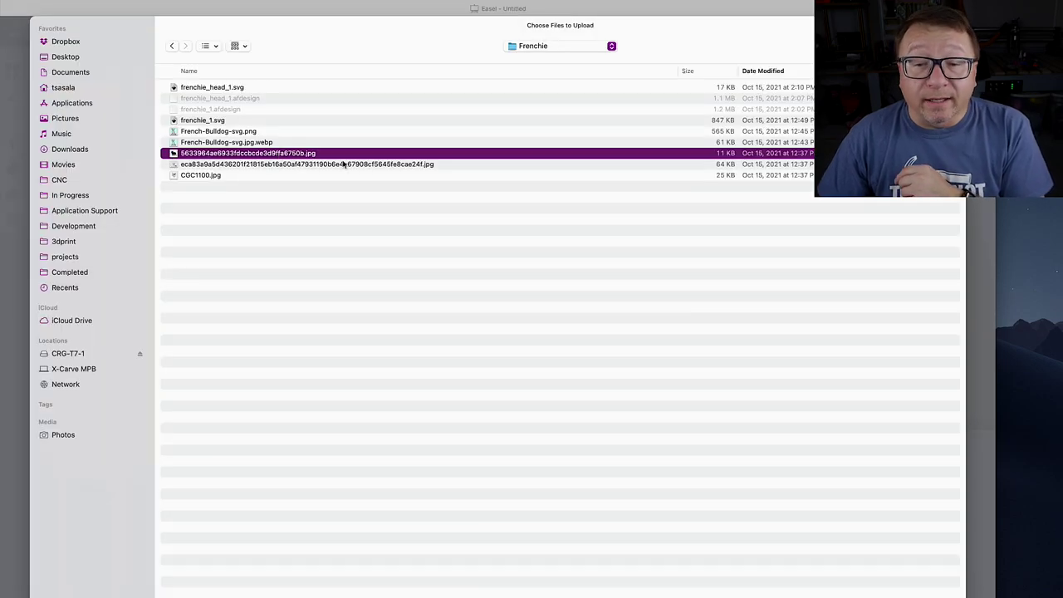
key(Return)
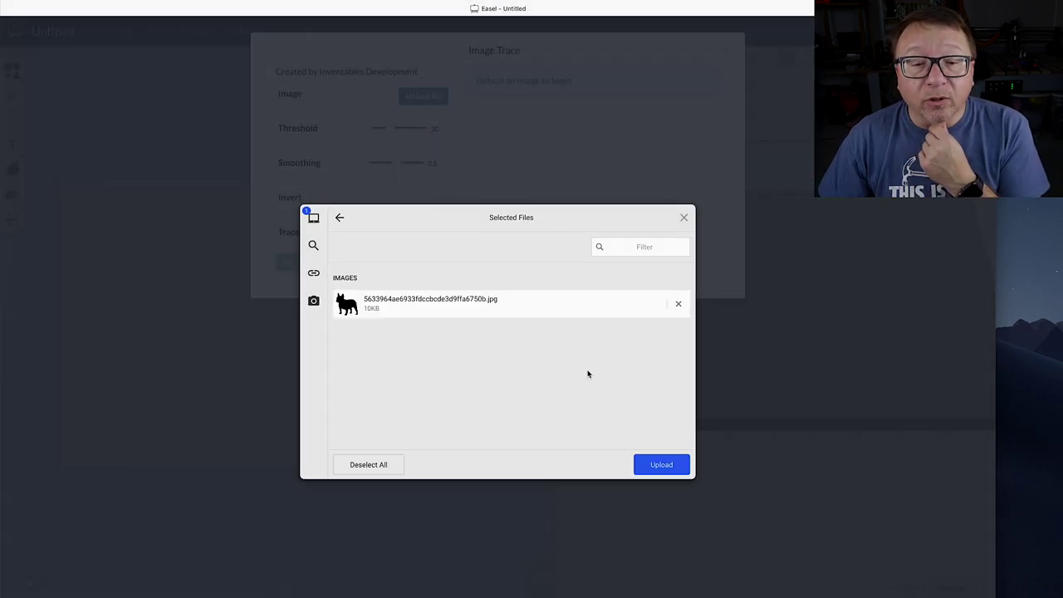
click(662, 465)
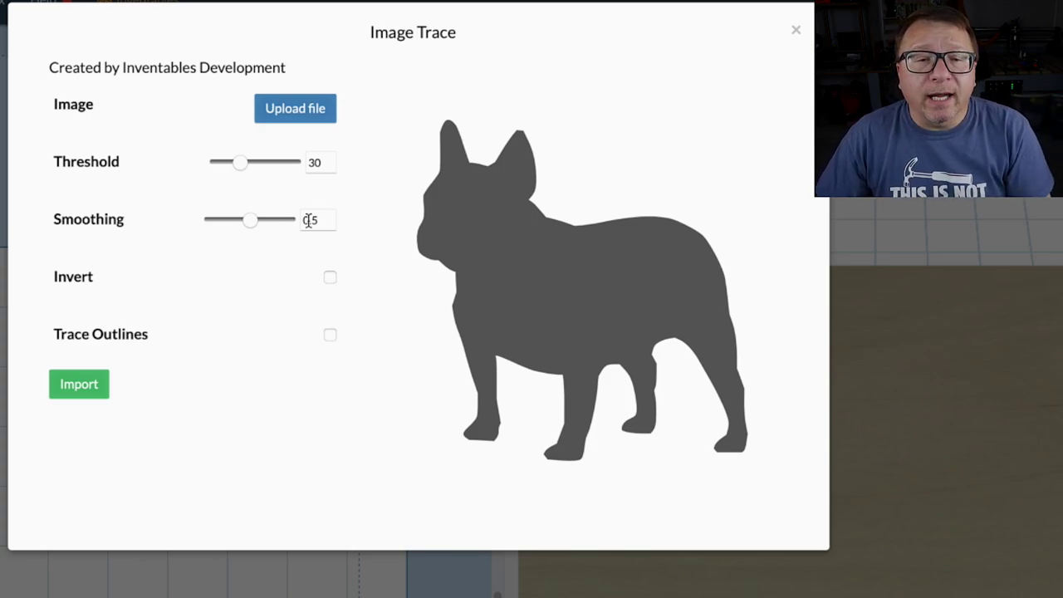
drag(259, 223, 267, 222)
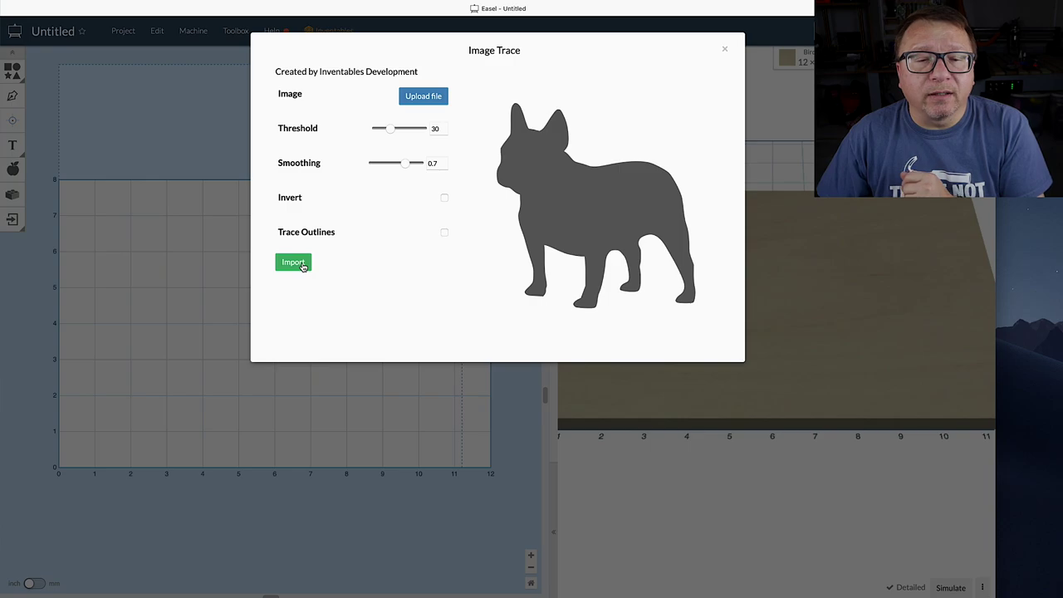
click(303, 263)
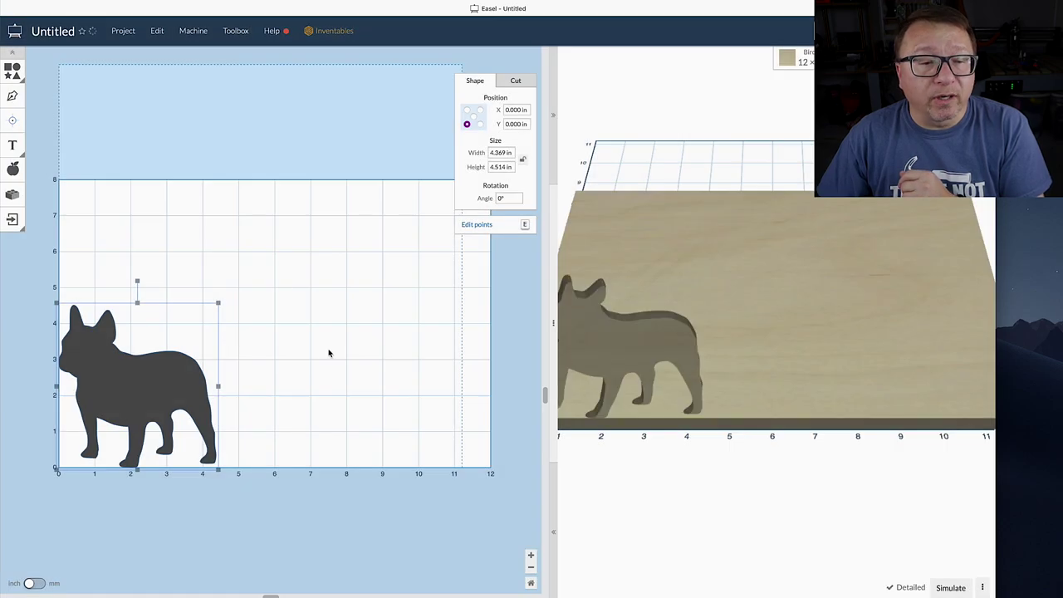
Move the dog silhouette toward the middle of the material and enlarge it to about 5.48 by 5.66 in.
drag(170, 349, 313, 280)
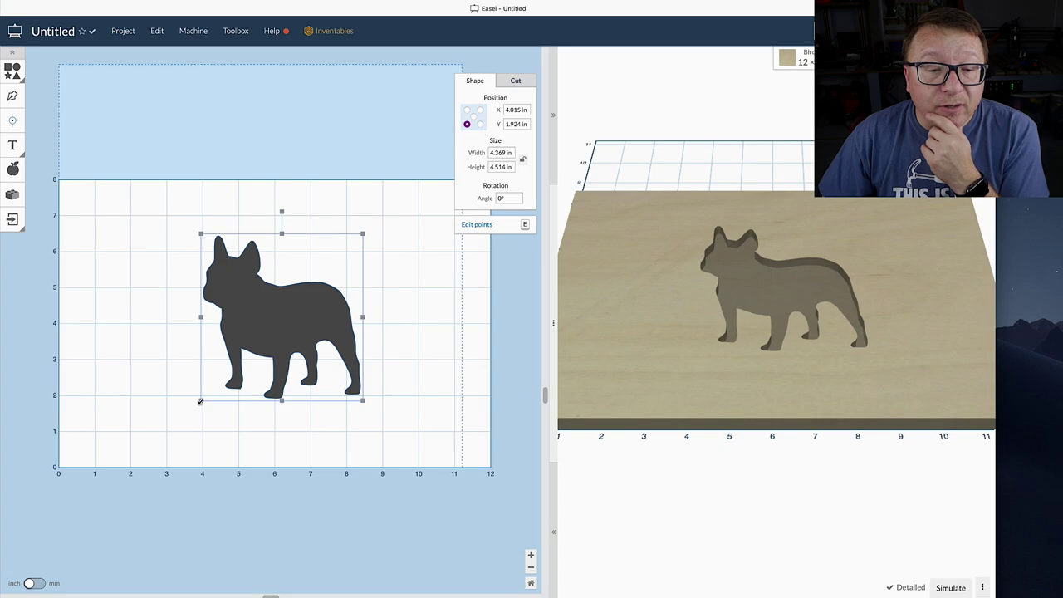
drag(200, 402, 147, 423)
drag(238, 380, 256, 354)
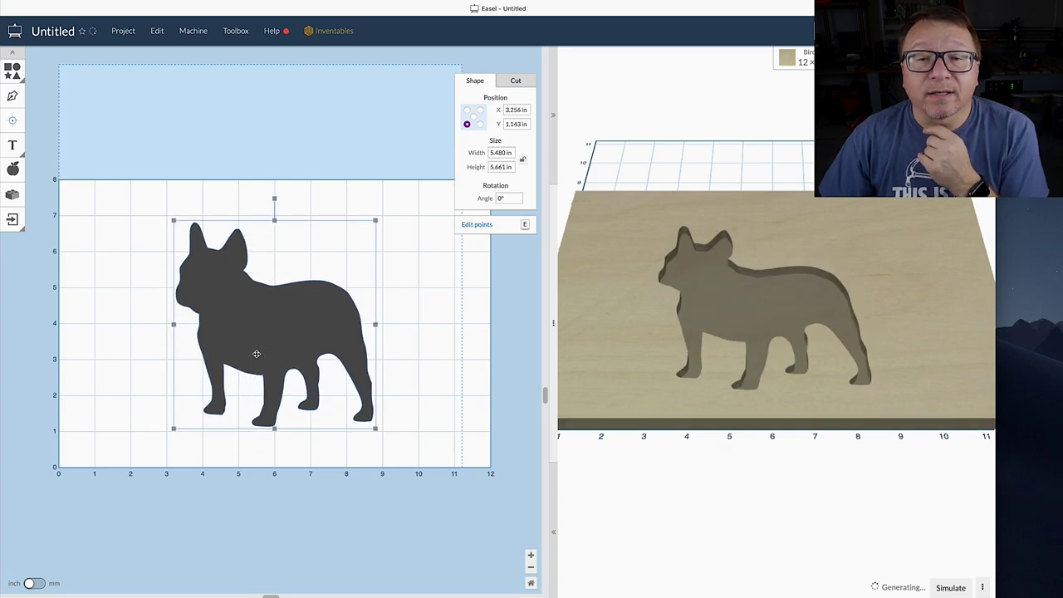
Look over the basic shape tools and browse the Design Library's Decoration, Drink and Tool categories.
click(12, 71)
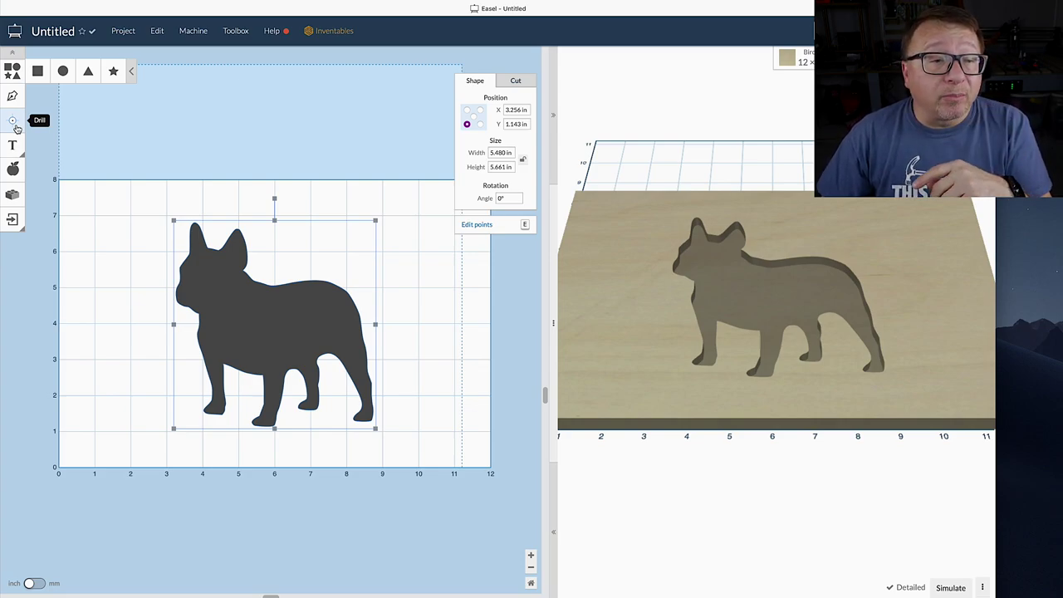
click(14, 171)
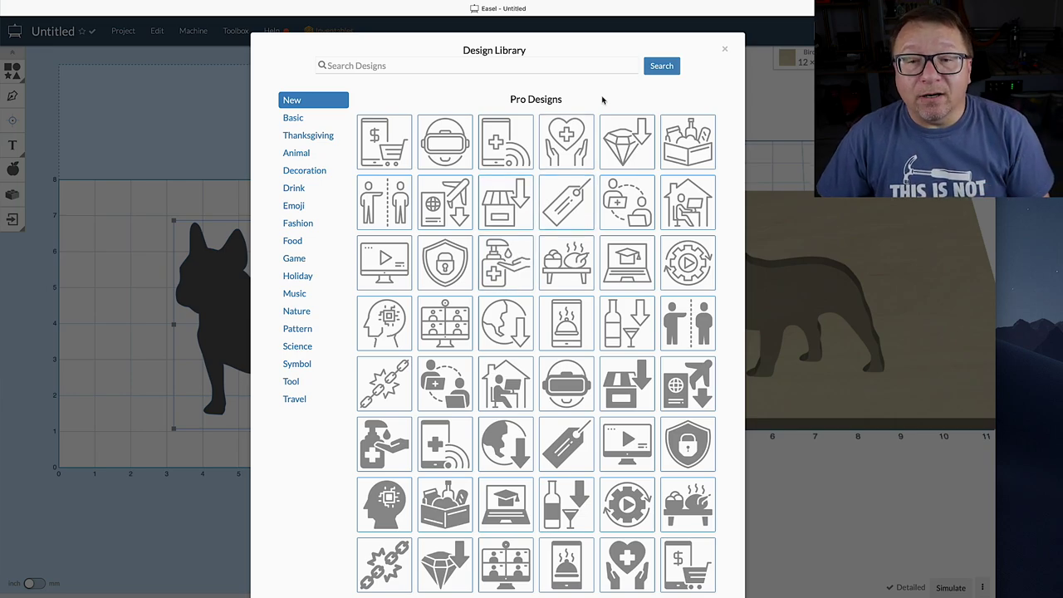
click(304, 170)
click(294, 188)
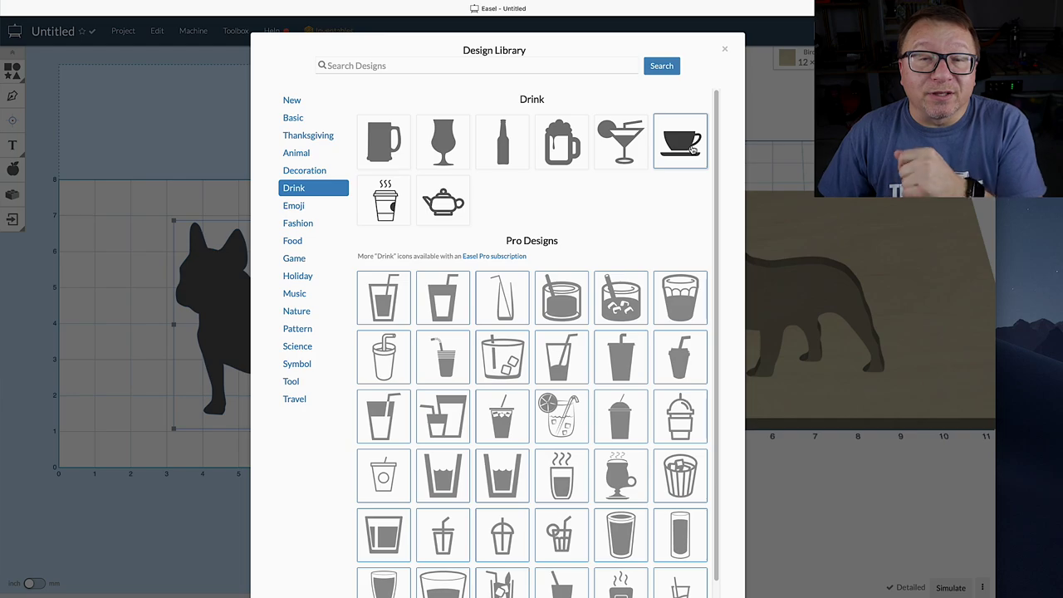
scroll(563, 408, down, 4)
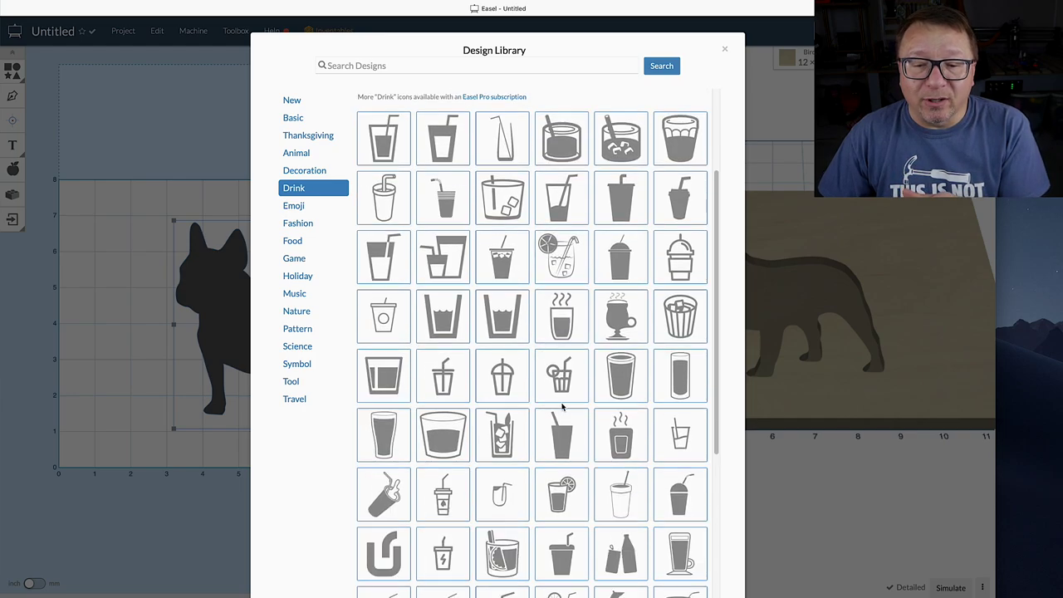
click(306, 384)
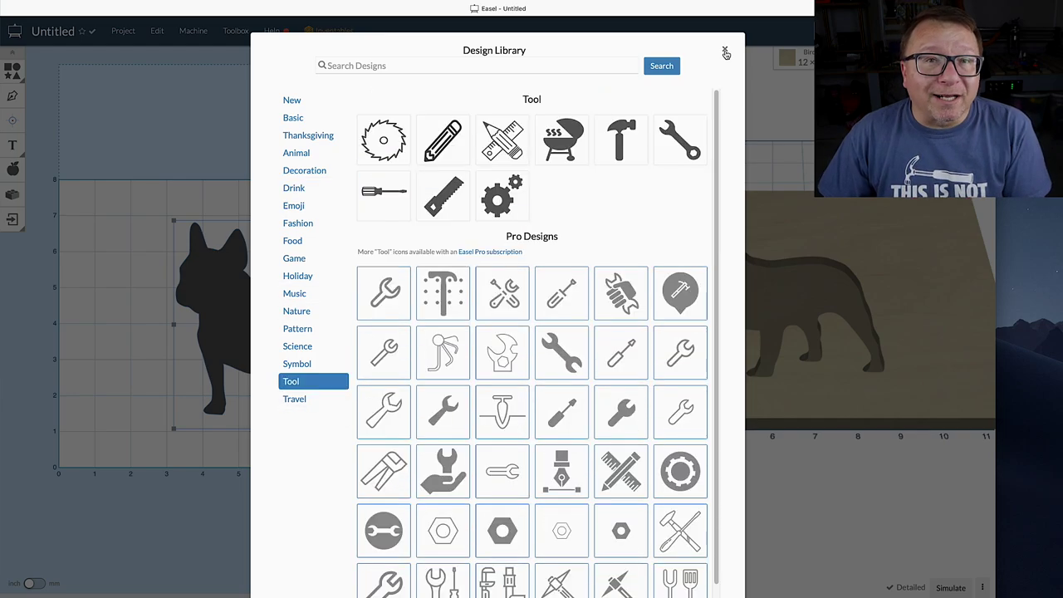
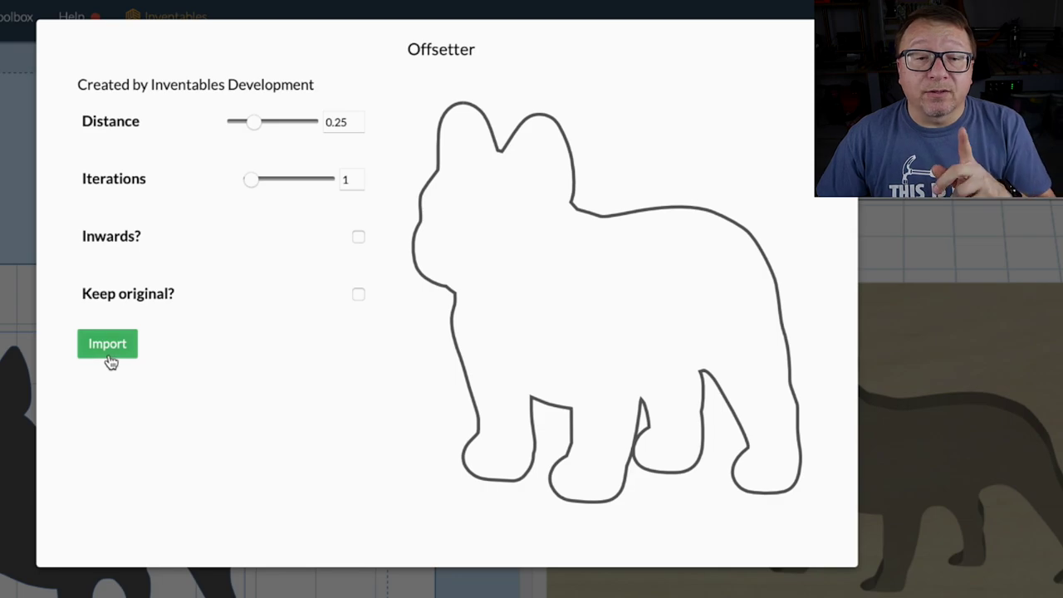
Import a single outward offset of the dog at distance 0.25, and align the outline and silhouette on their horizontal and vertical centers.
click(108, 355)
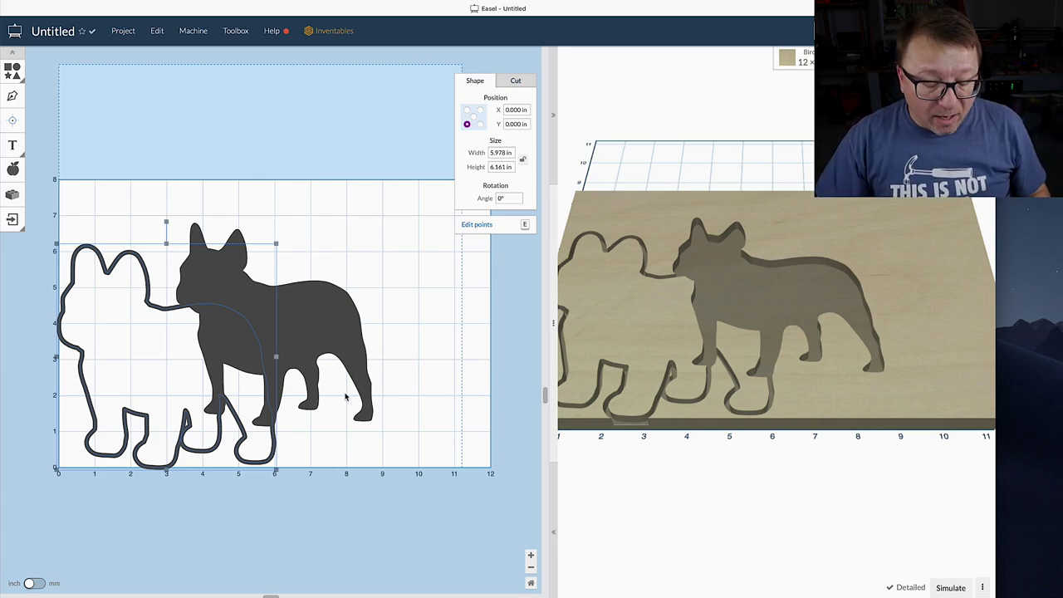
shift+click(317, 315)
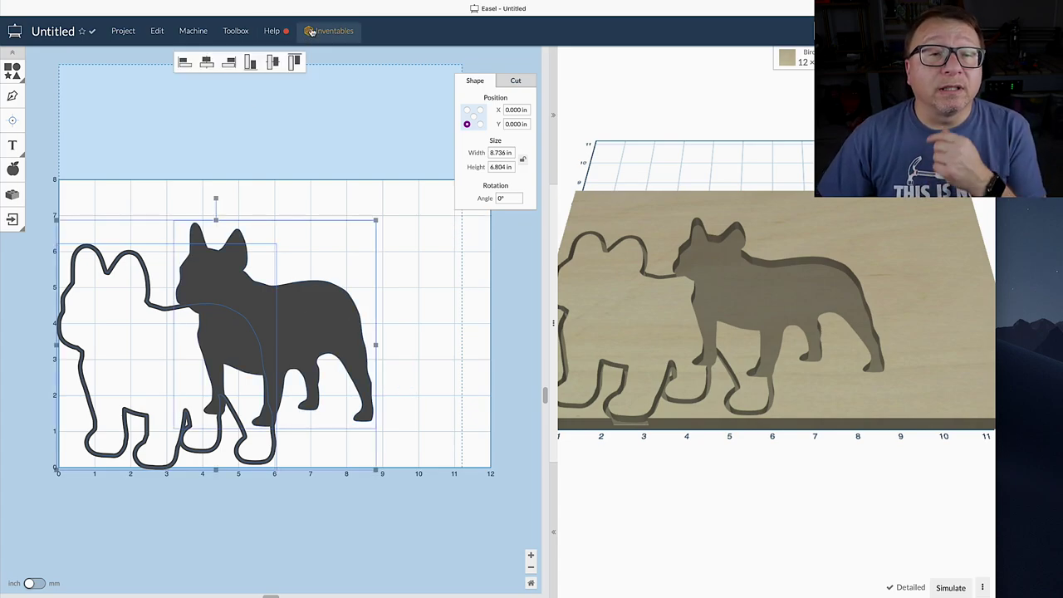
click(273, 62)
click(207, 63)
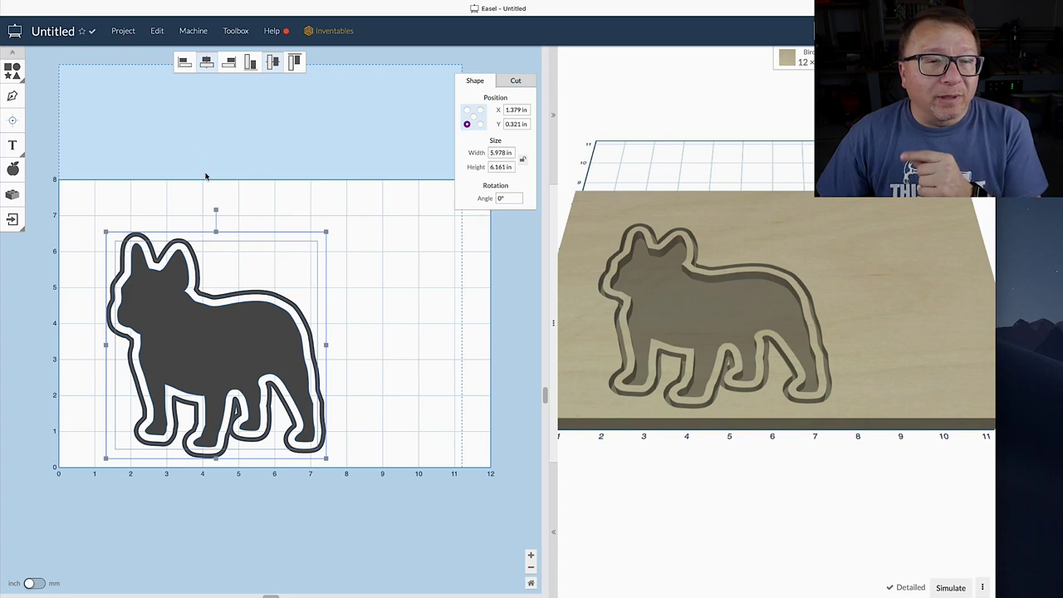
Center the aligned silhouette and offset outline on the material, and select only the outer outline.
click(164, 31)
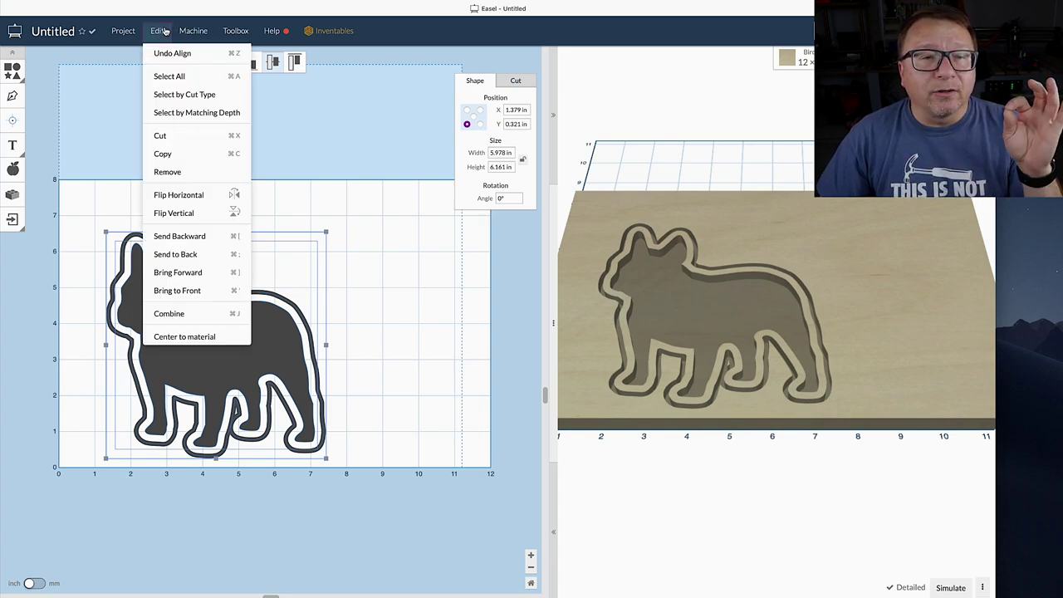
click(194, 339)
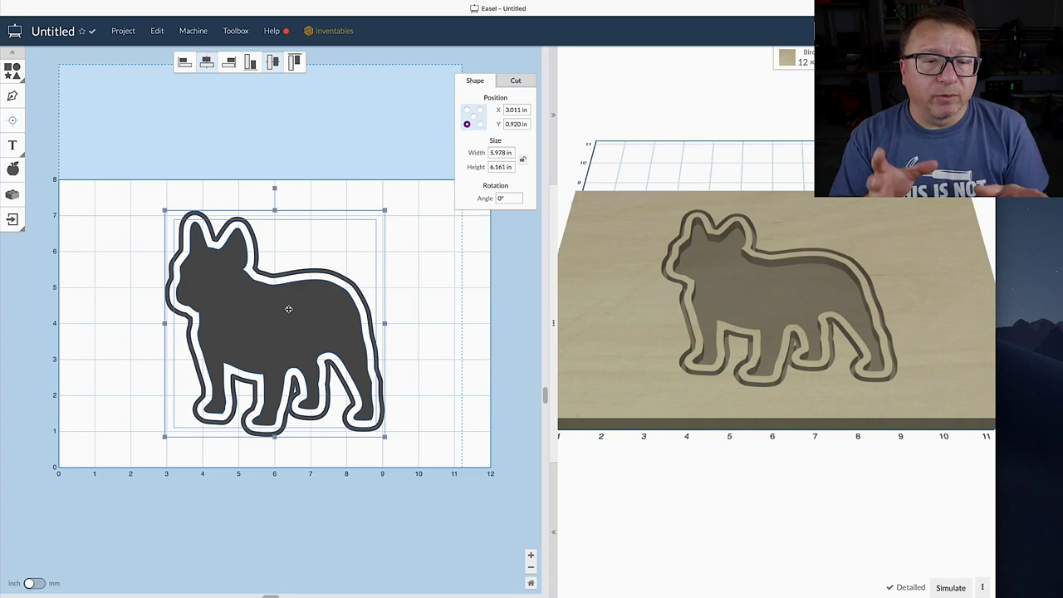
click(499, 274)
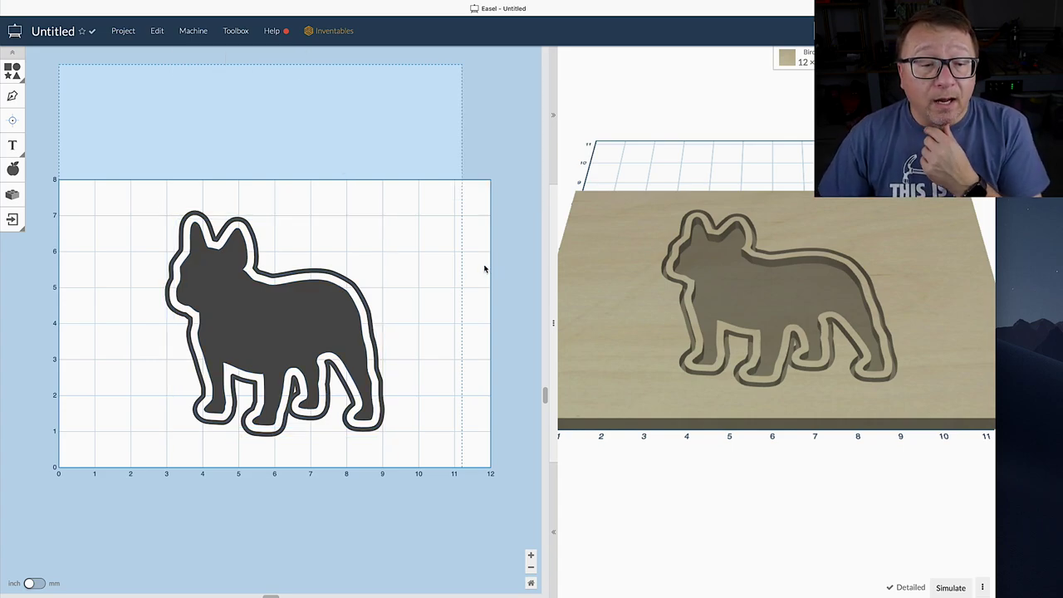
click(303, 348)
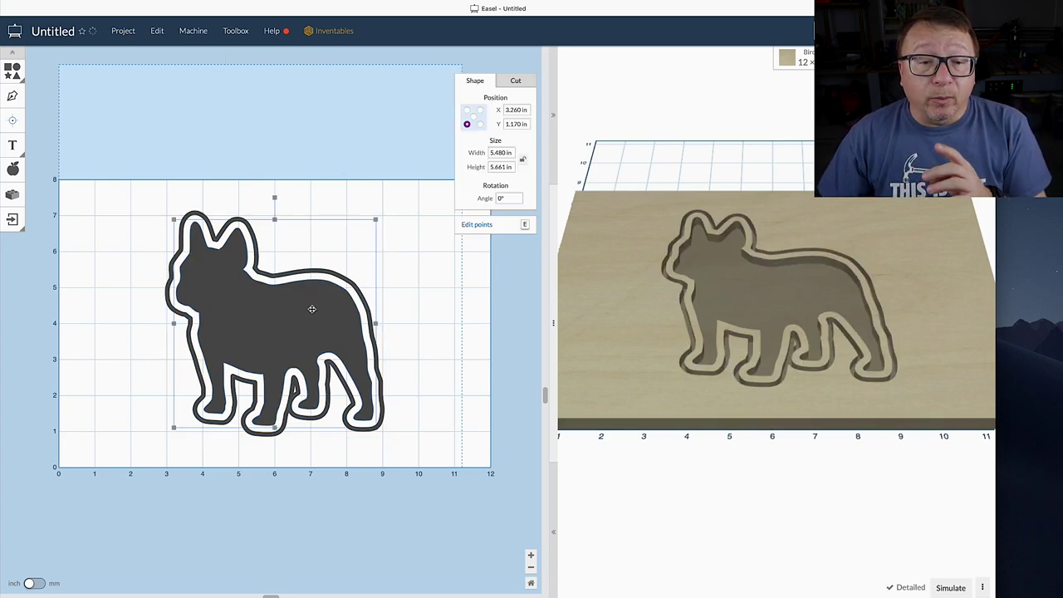
click(333, 281)
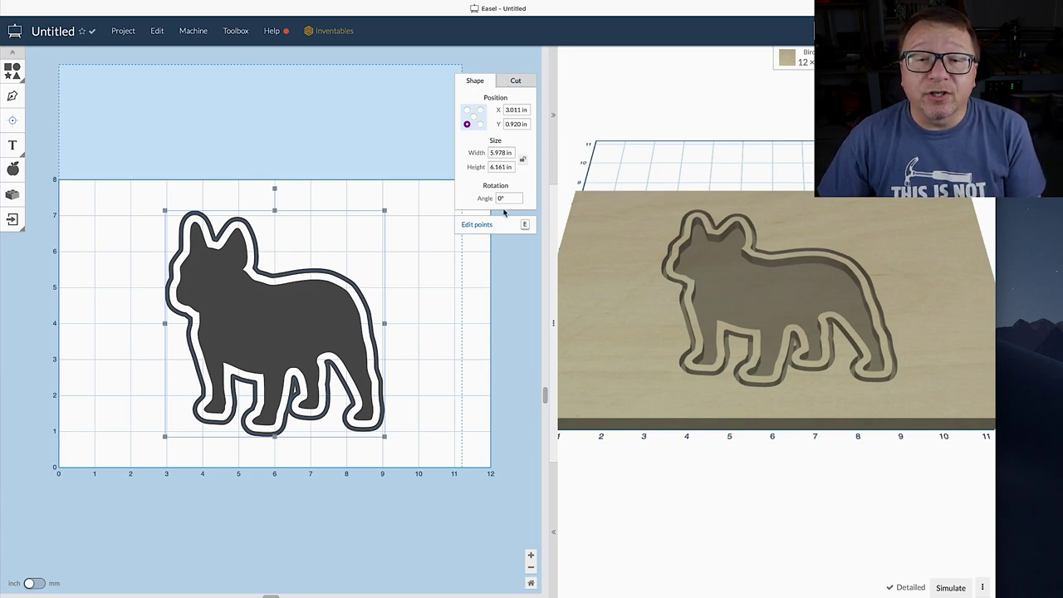
Set the outer outline's cut depth to 0.5 in and have it cut outside the shape path.
click(516, 81)
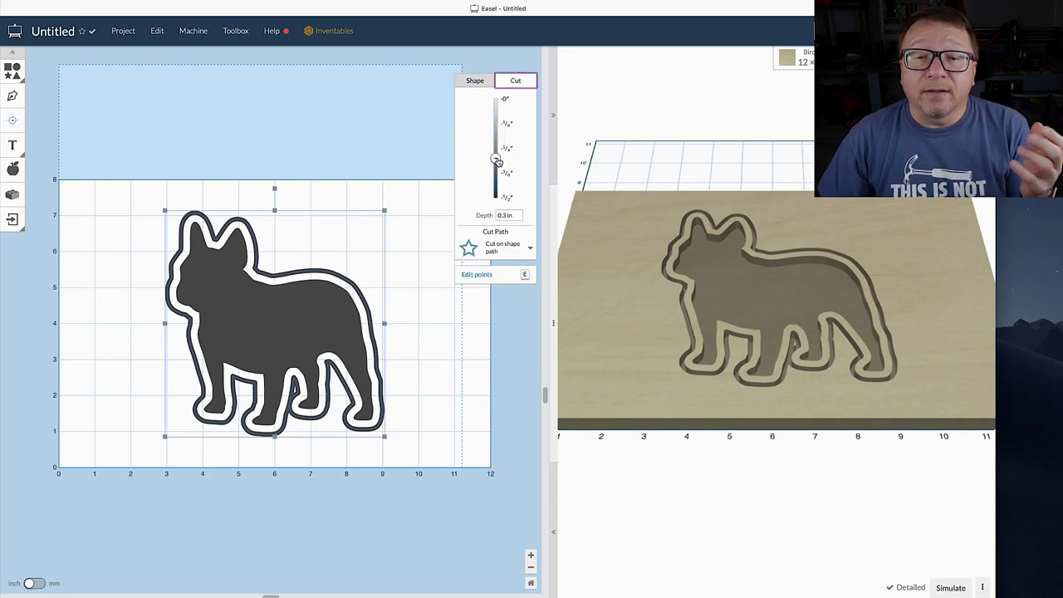
drag(496, 161, 497, 197)
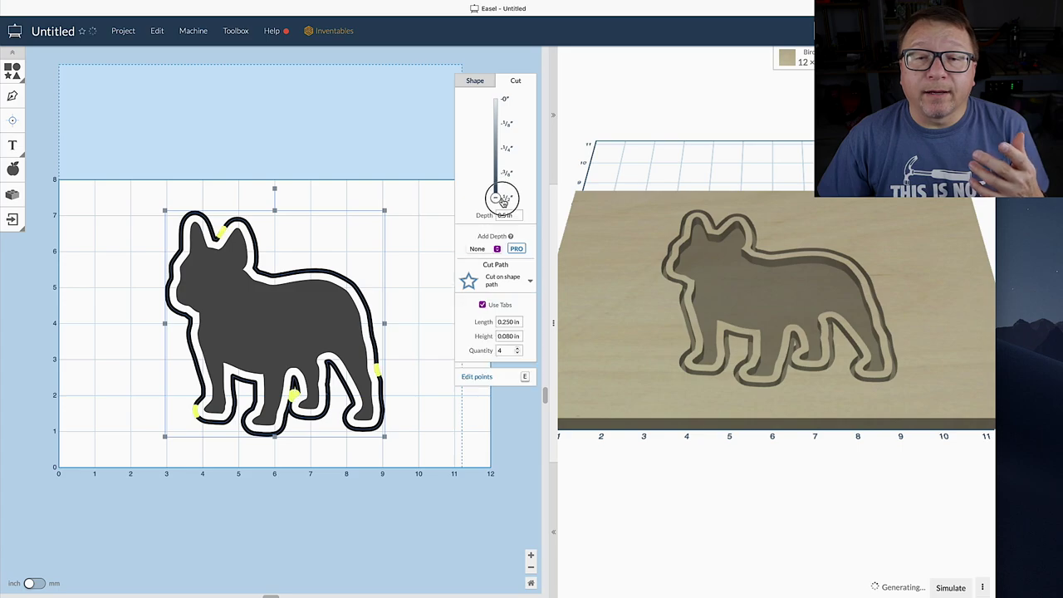
click(509, 282)
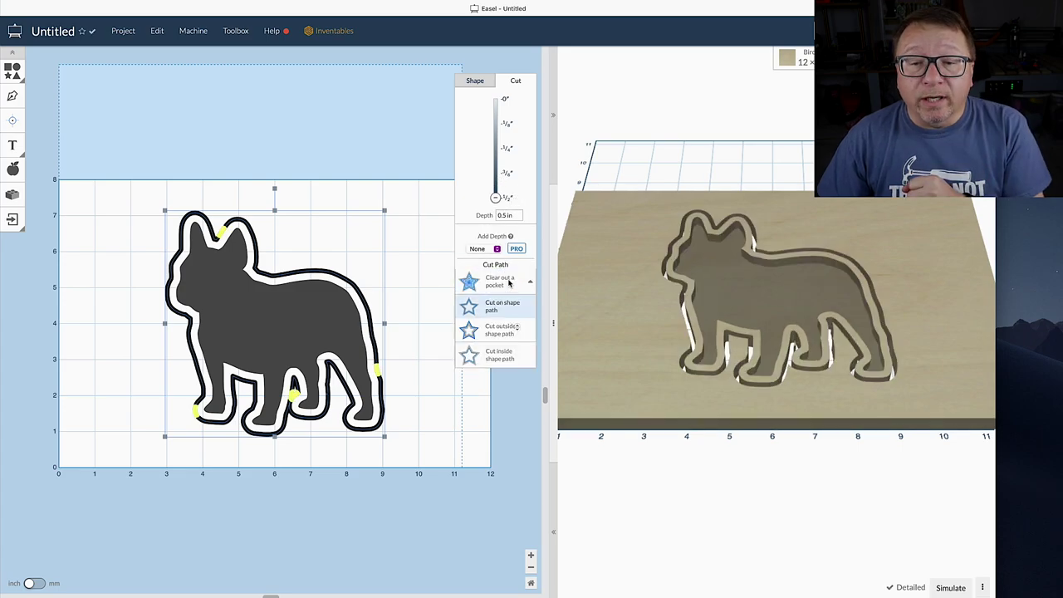
click(502, 332)
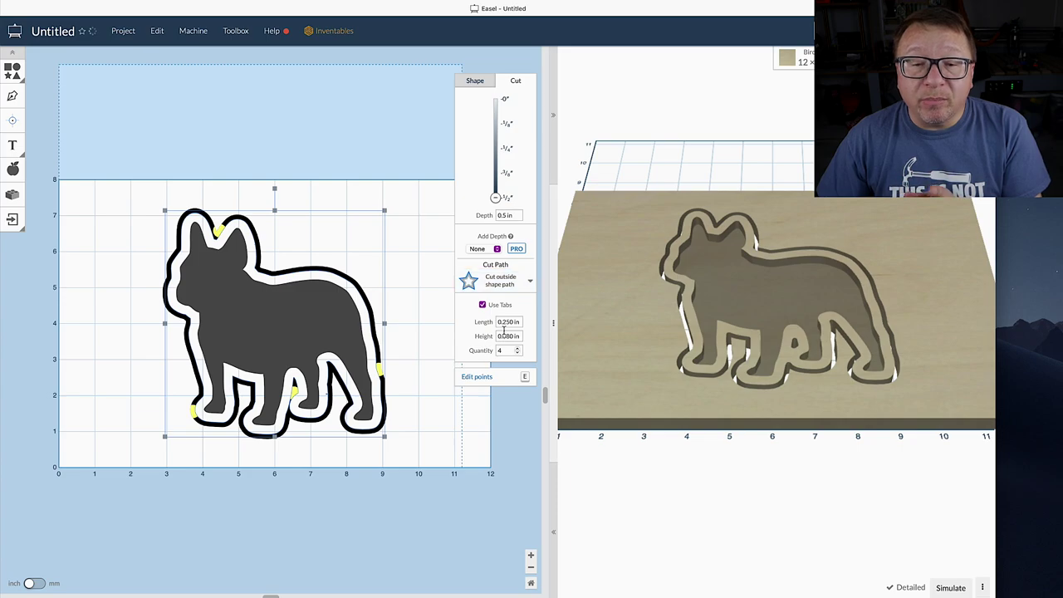
Reposition the outline's four holding tabs to the dog's back, the chest above the front leg, the rump and beneath the third paw.
mouse_move(218, 230)
mouse_down()
mouse_move(245, 221)
mouse_move(261, 246)
mouse_move(306, 270)
mouse_up()
drag(192, 413, 191, 354)
drag(381, 372, 371, 324)
mouse_move(295, 391)
mouse_down()
mouse_move(292, 427)
mouse_move(297, 396)
mouse_up()
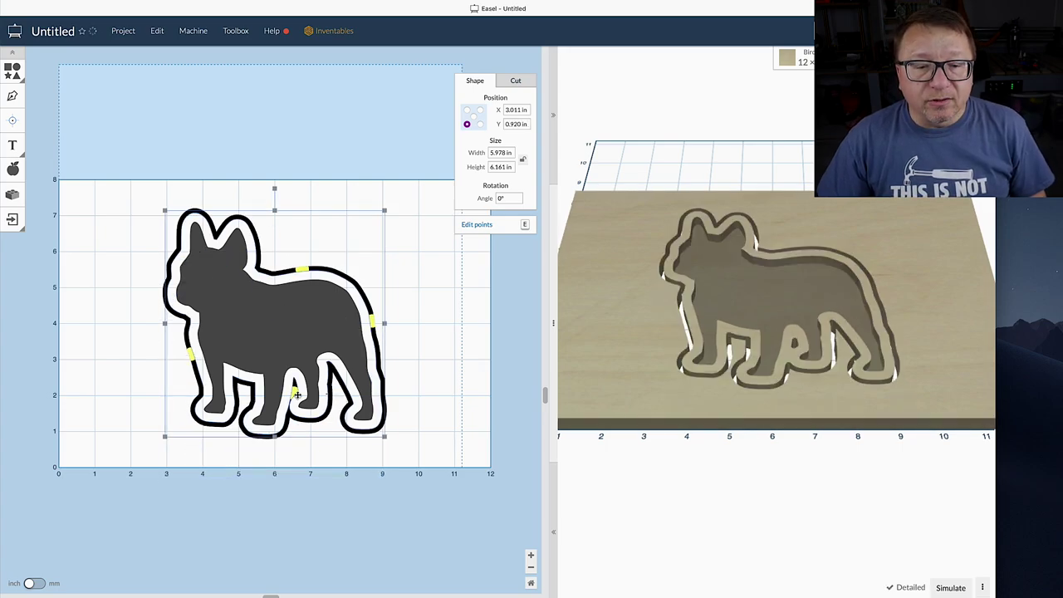
click(295, 387)
click(293, 380)
drag(293, 381, 294, 435)
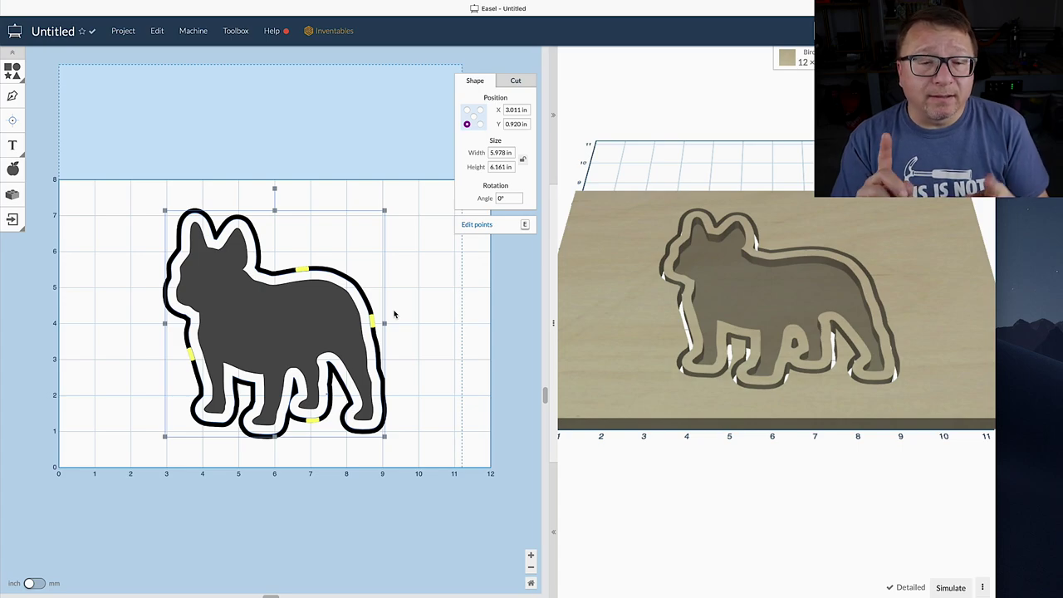
Set the dog silhouette's pocket depth to 0.25 in after trying the full 0.5 in depth.
click(265, 332)
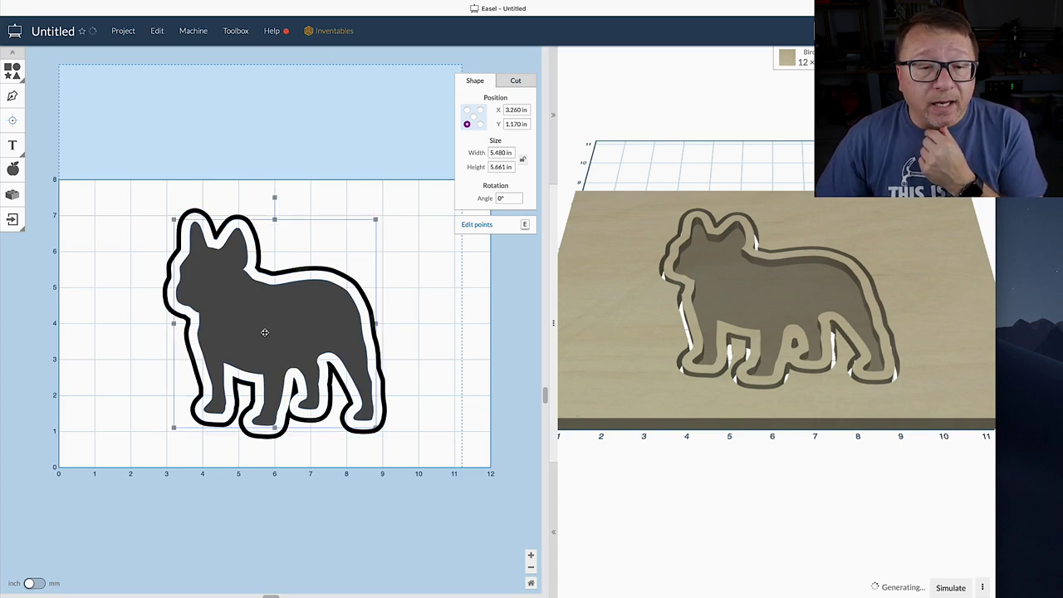
click(527, 82)
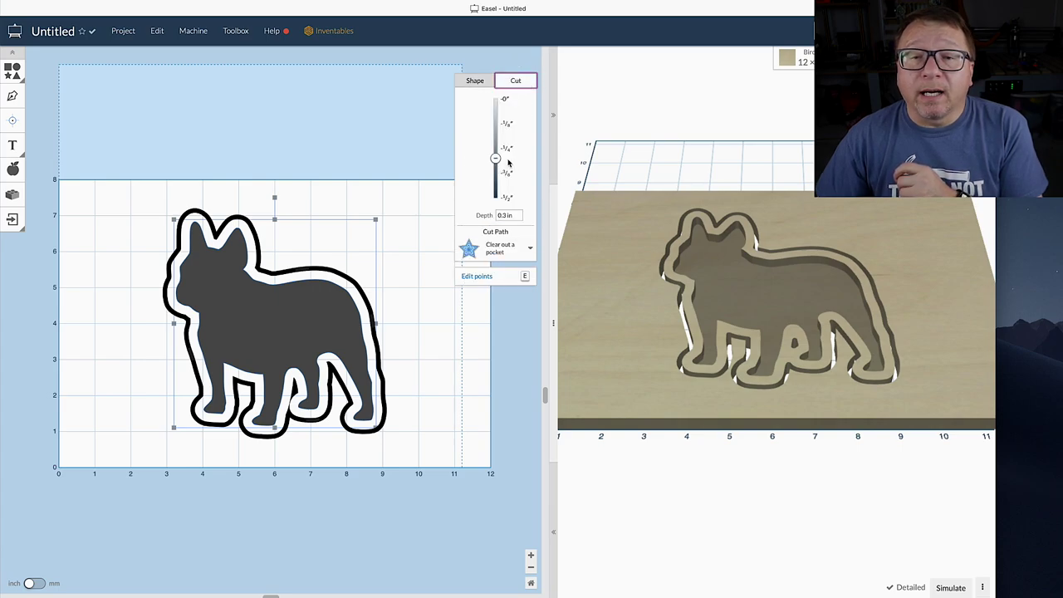
drag(495, 159, 500, 204)
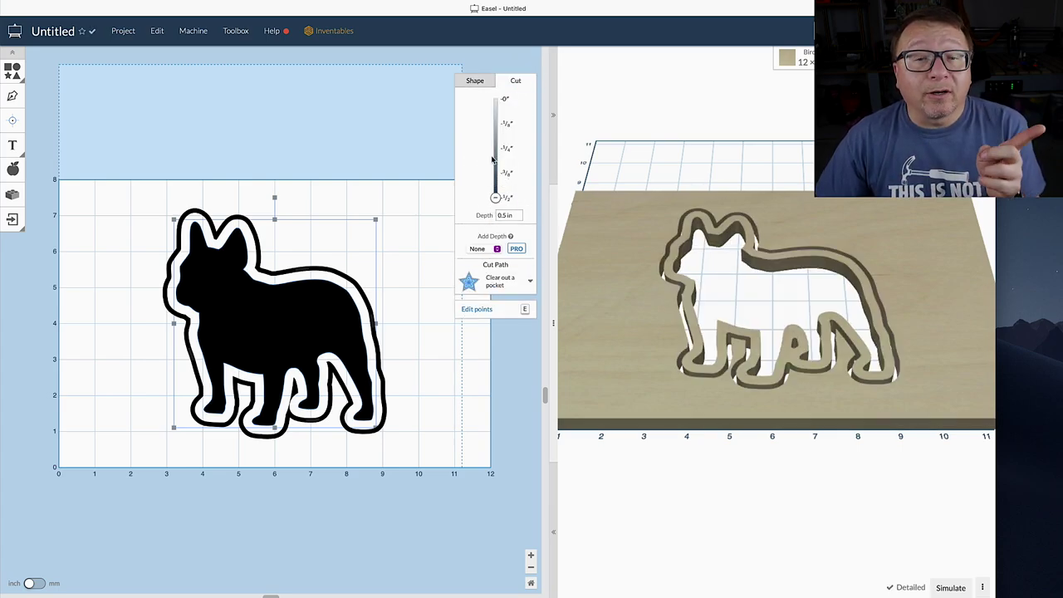
drag(496, 202, 496, 147)
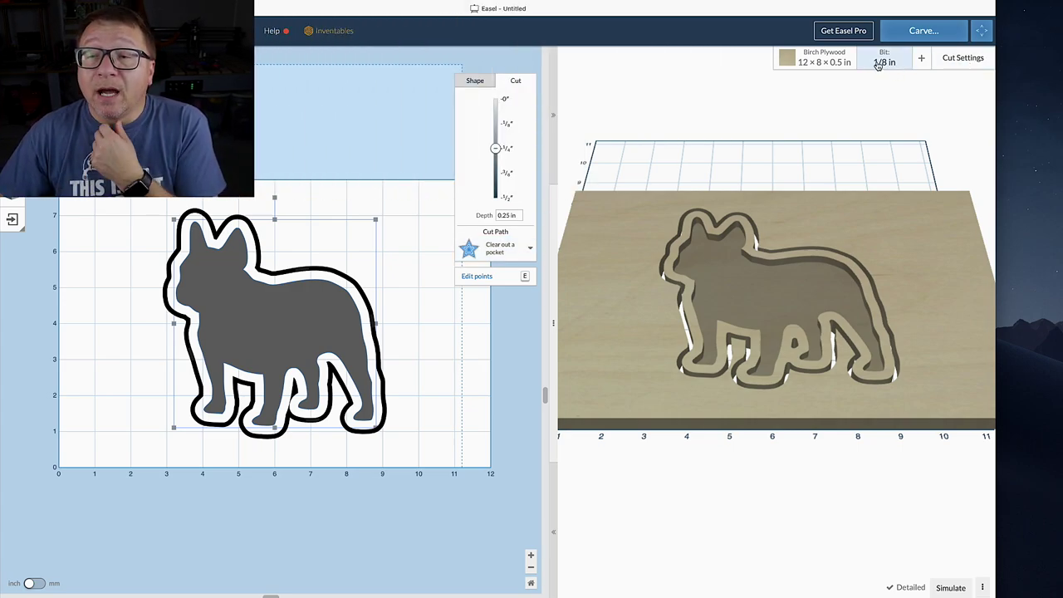
Change the cutting bit to a custom end mill with a width of 0.25 in.
click(974, 63)
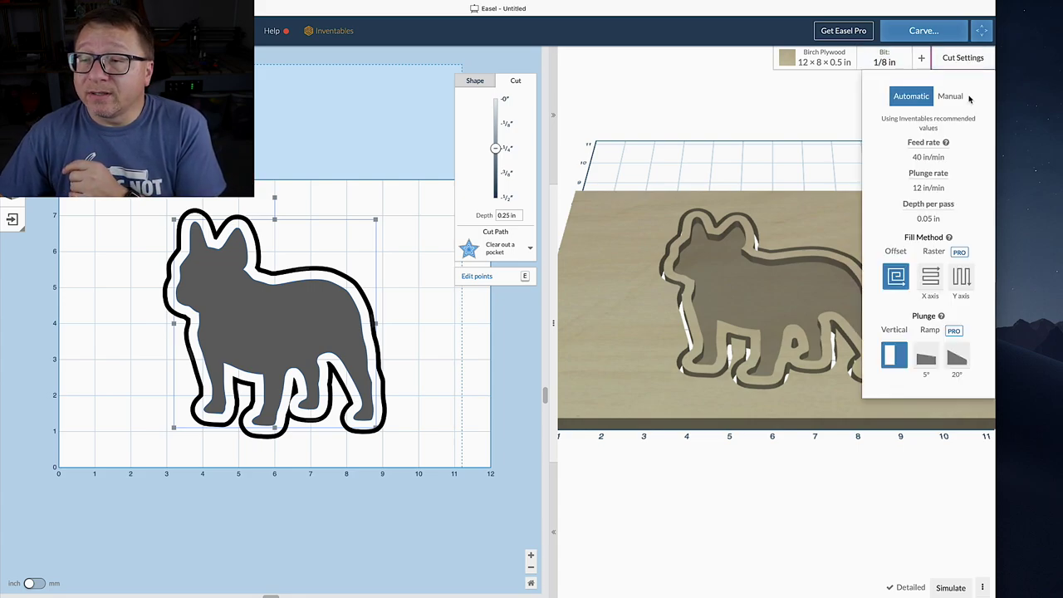
click(897, 62)
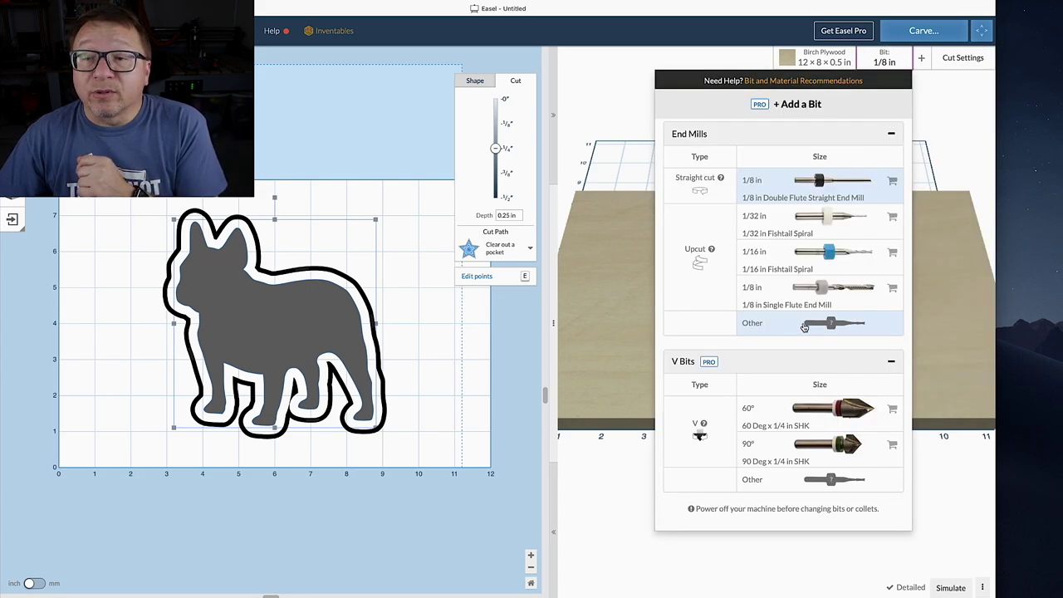
click(752, 323)
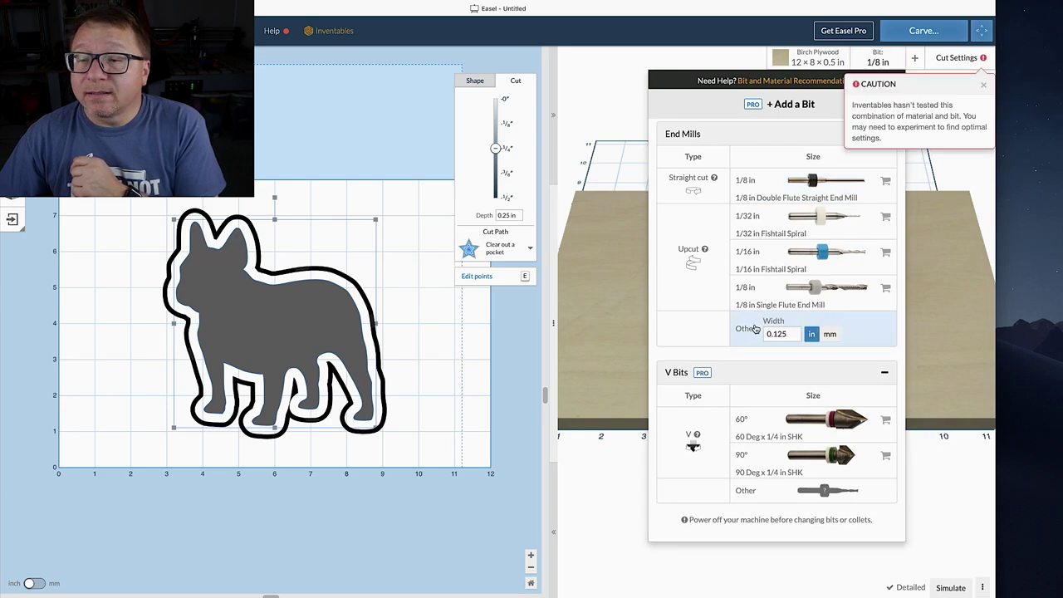
click(782, 333)
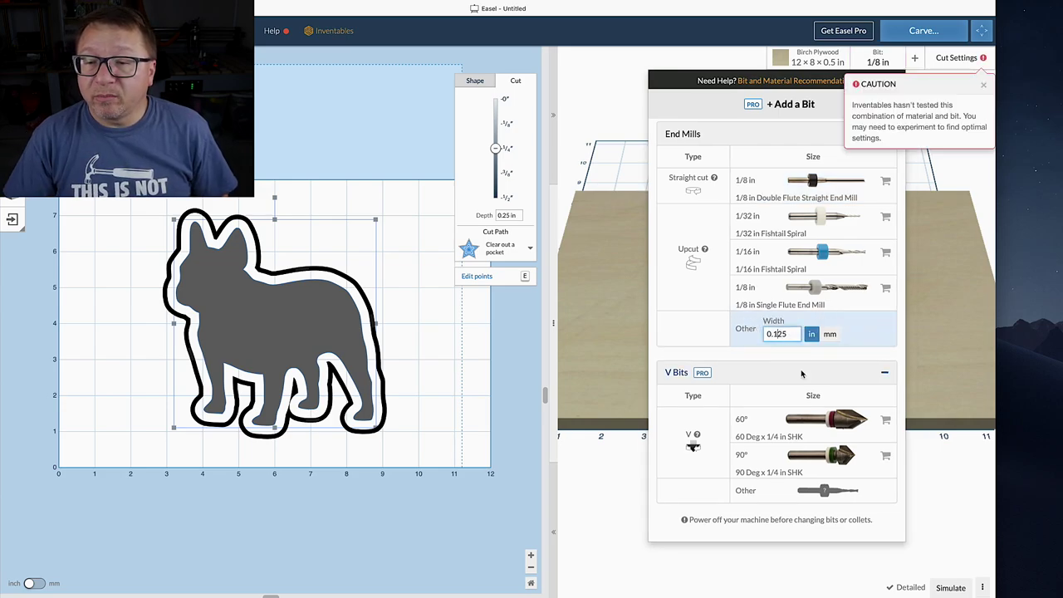
key(BackSpace)
key(Return)
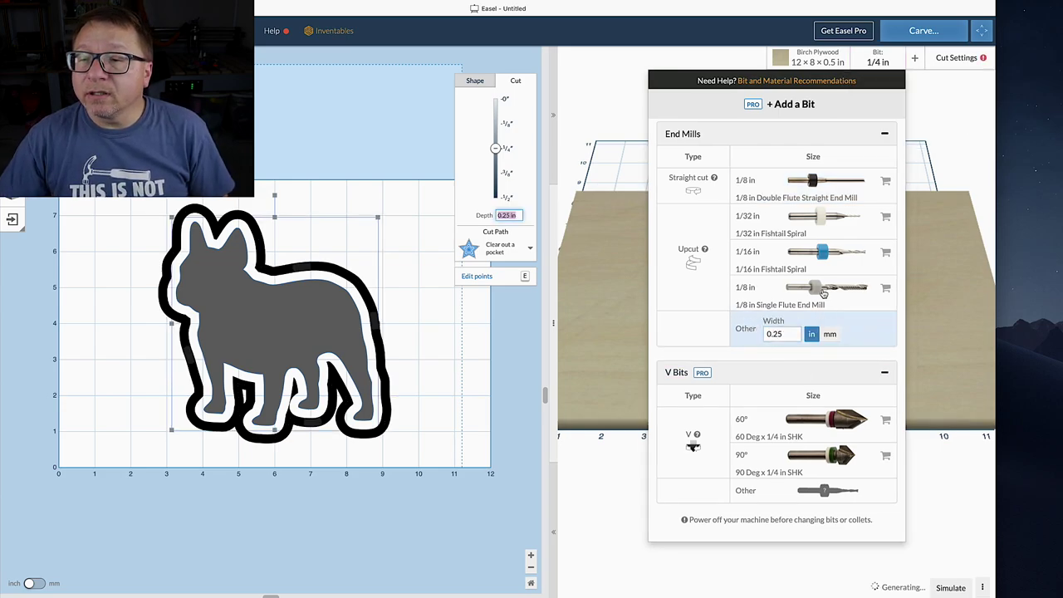
click(412, 267)
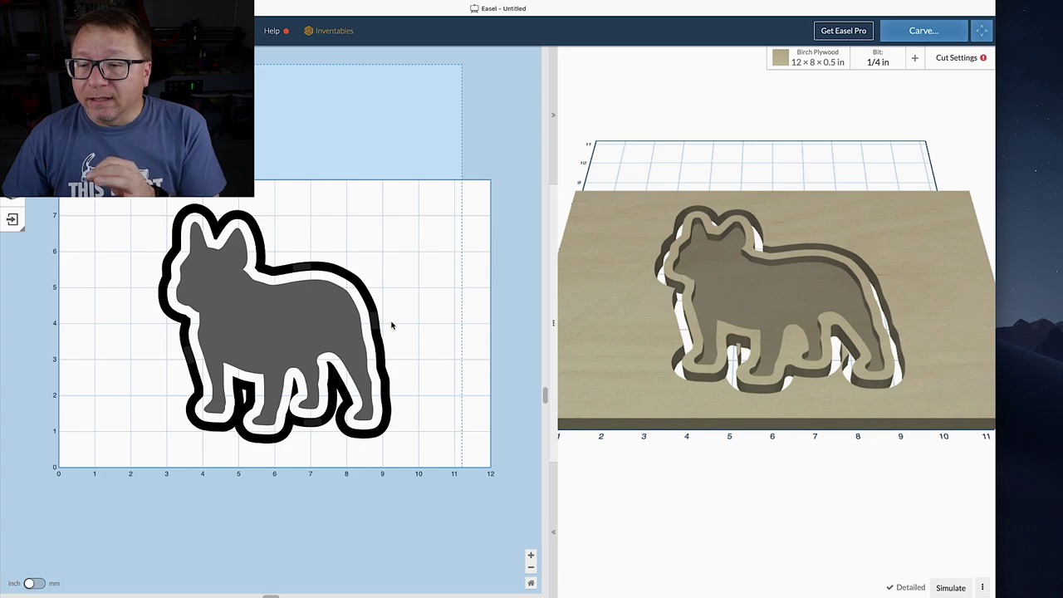
Simulate the carve, briefly play the toolpath animation and check the estimated carving time.
drag(838, 246, 814, 404)
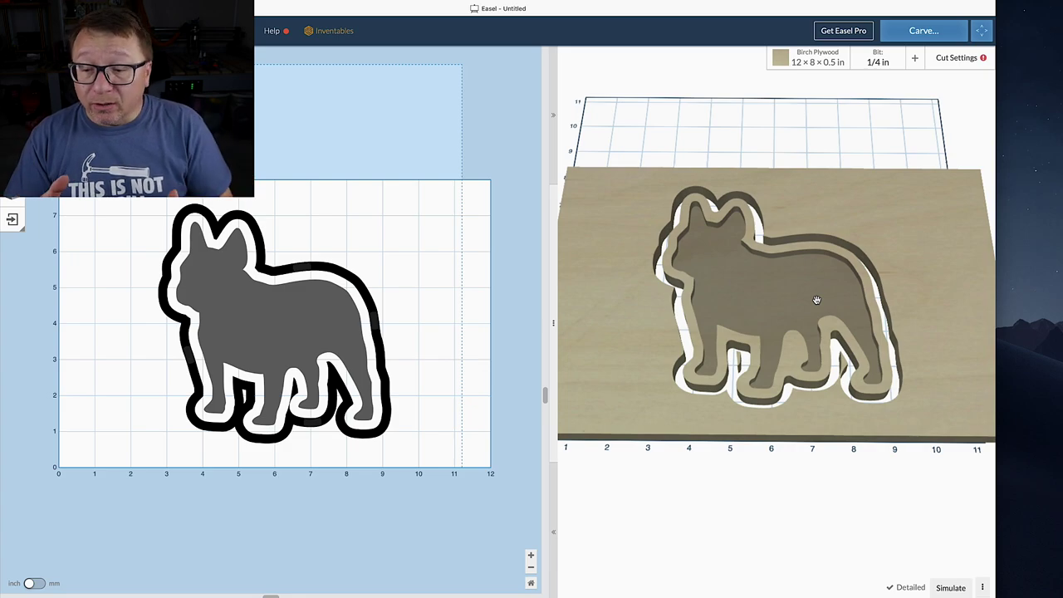
click(951, 587)
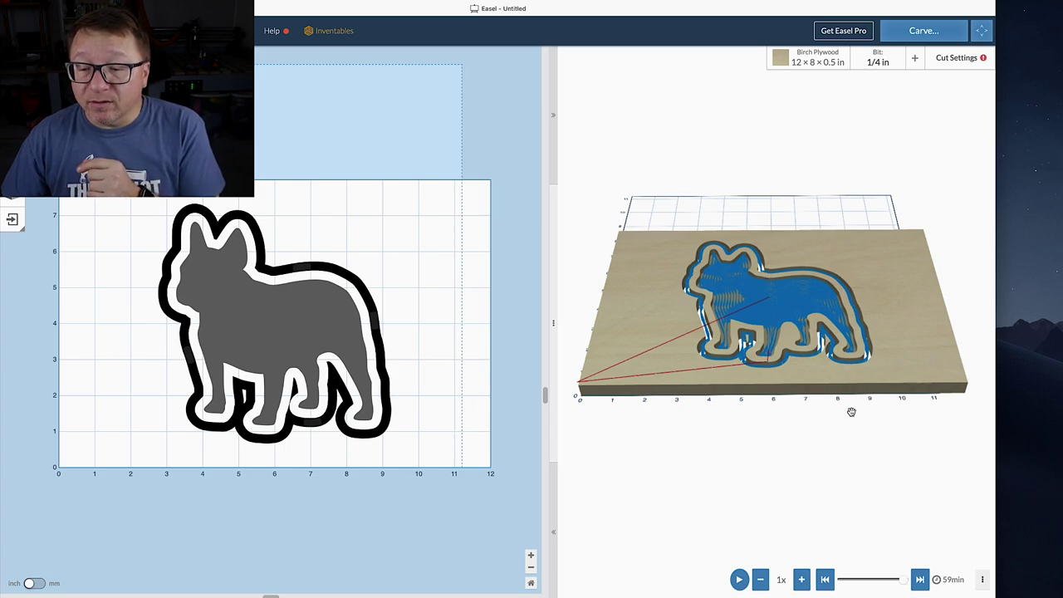
click(739, 582)
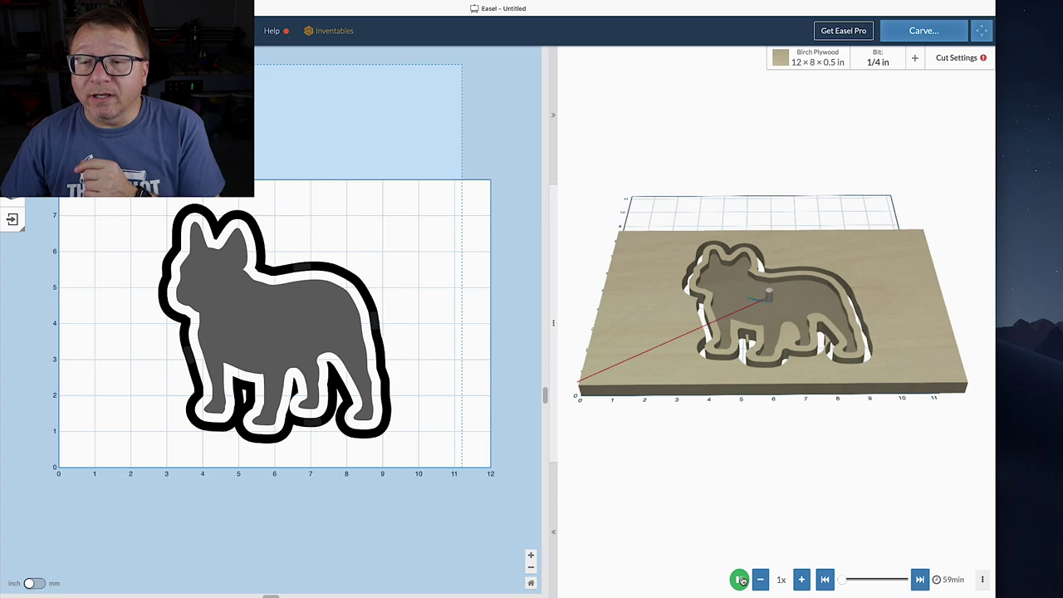
click(740, 579)
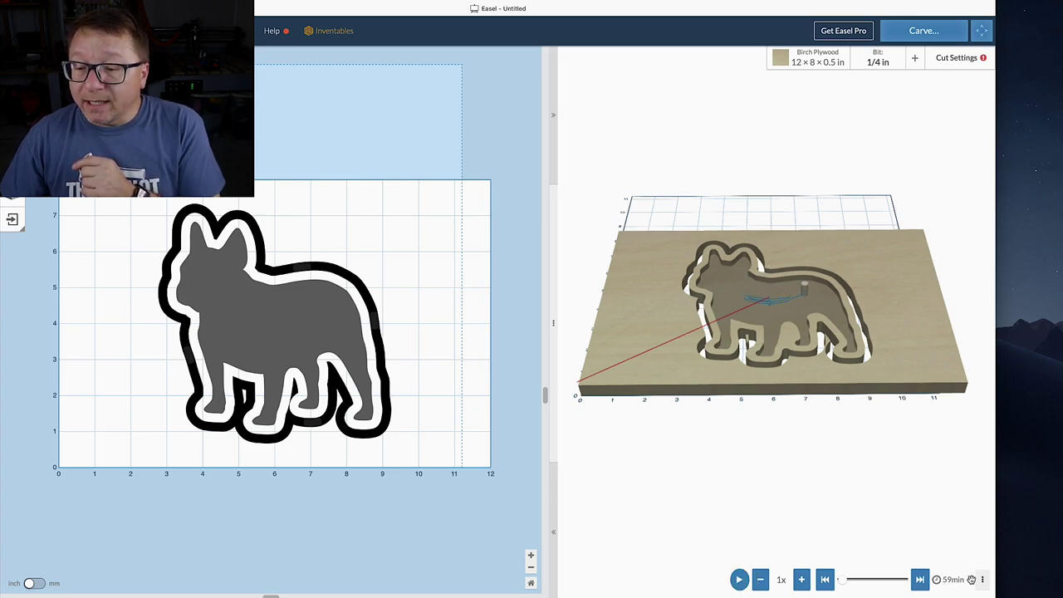
Switch the cut settings to manual with feed rate 60 in/min, plunge rate 12 in/min and depth per pass 0.125 in.
mouse_move(983, 57)
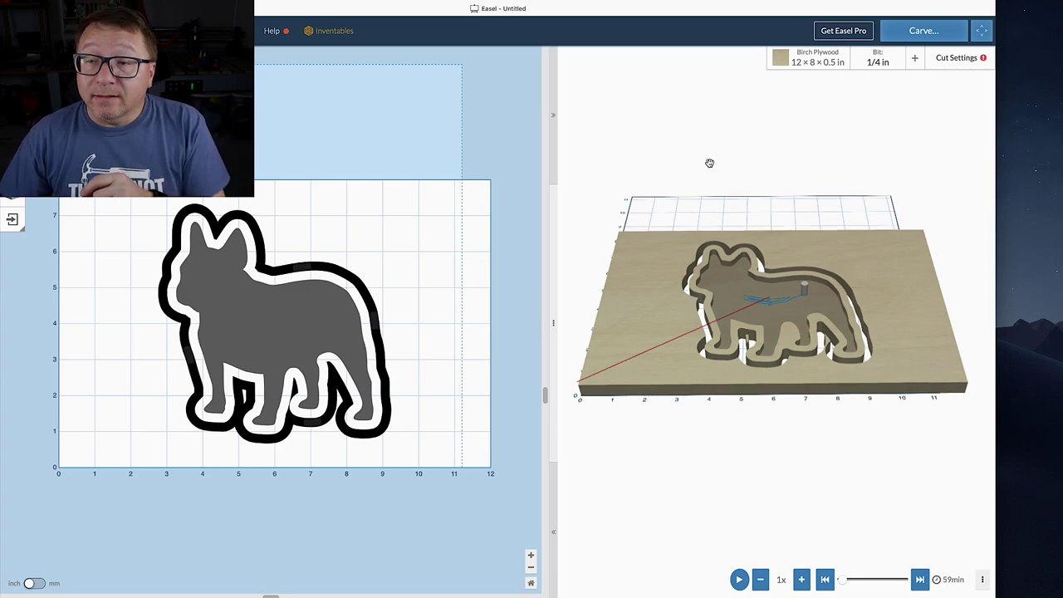
click(964, 59)
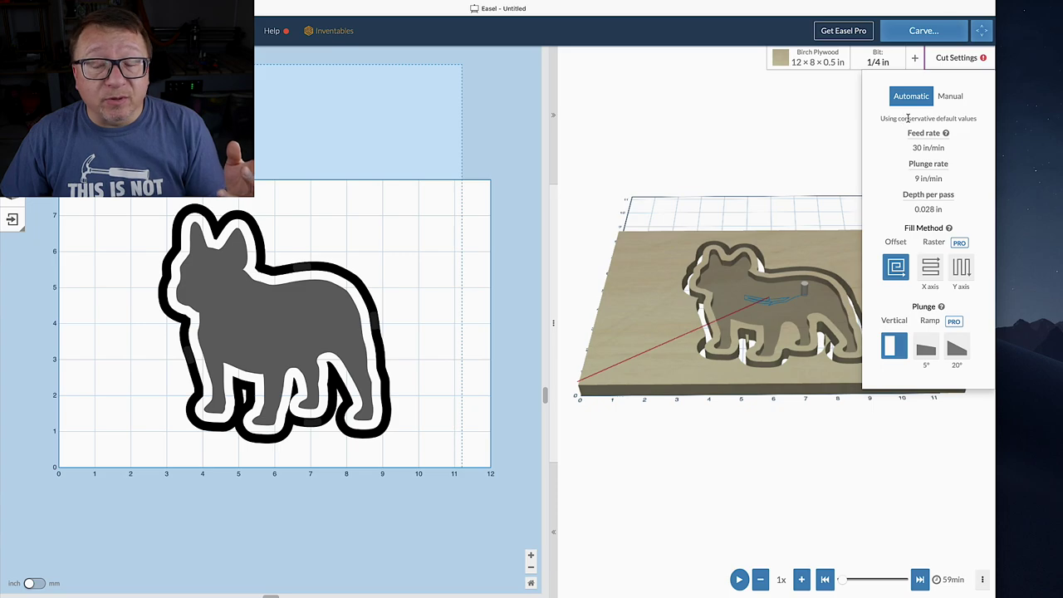
click(948, 97)
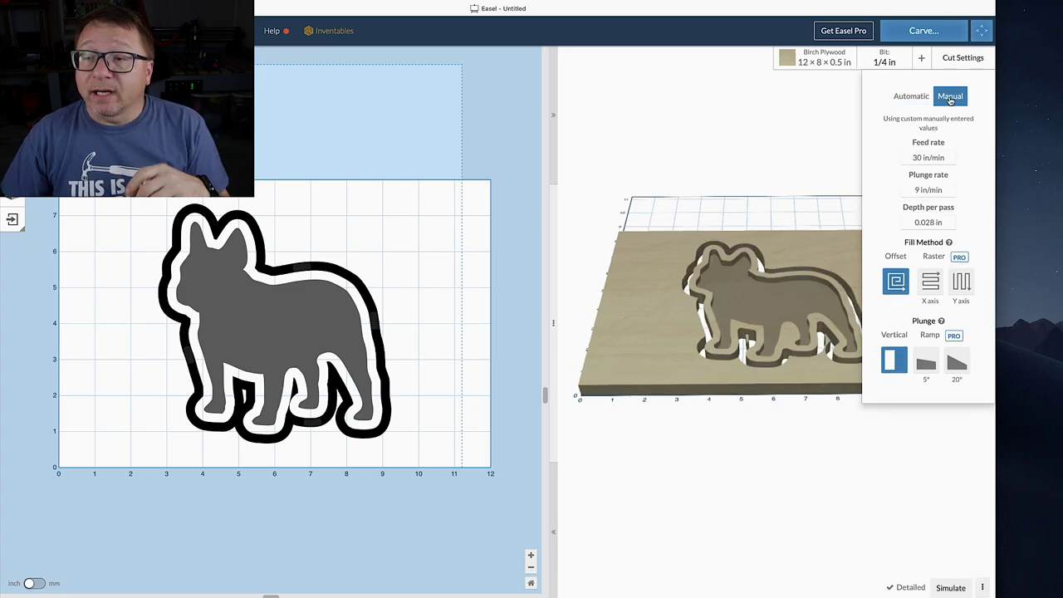
click(926, 157)
key(ctrl+a)
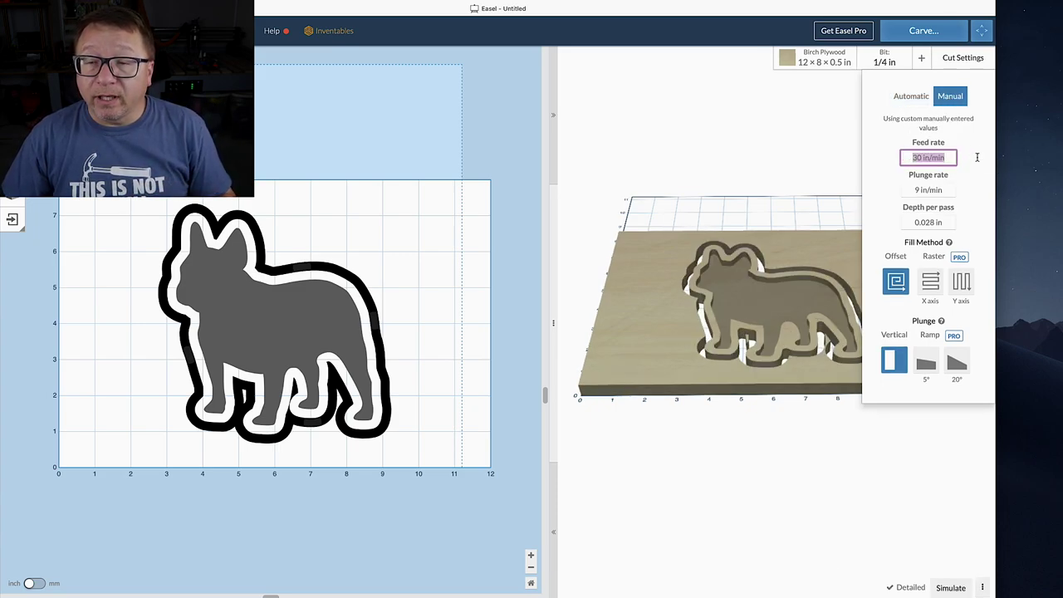
text(60)
key(Tab)
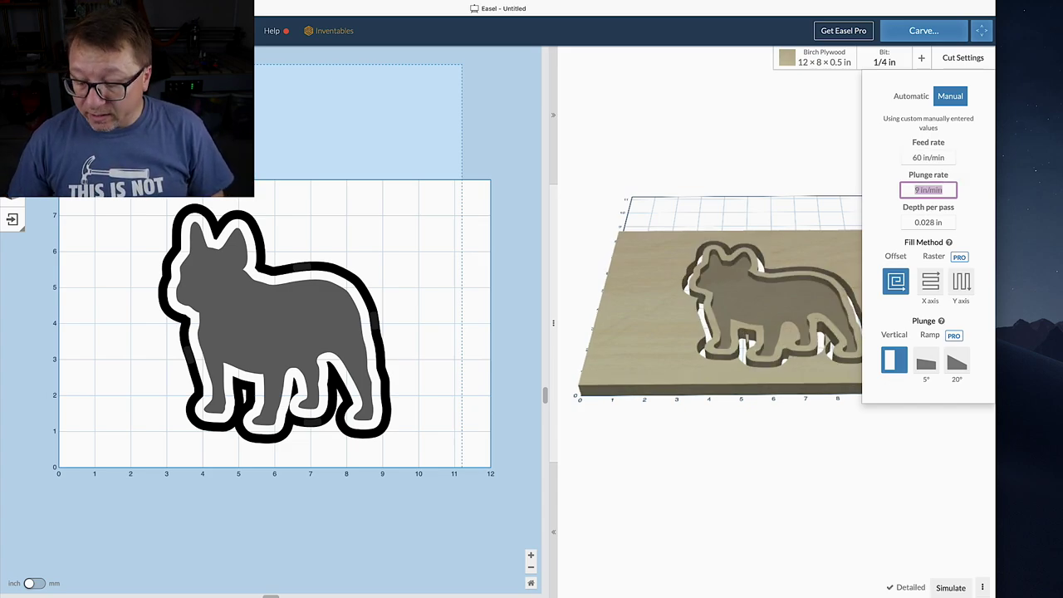
text(12)
key(Tab)
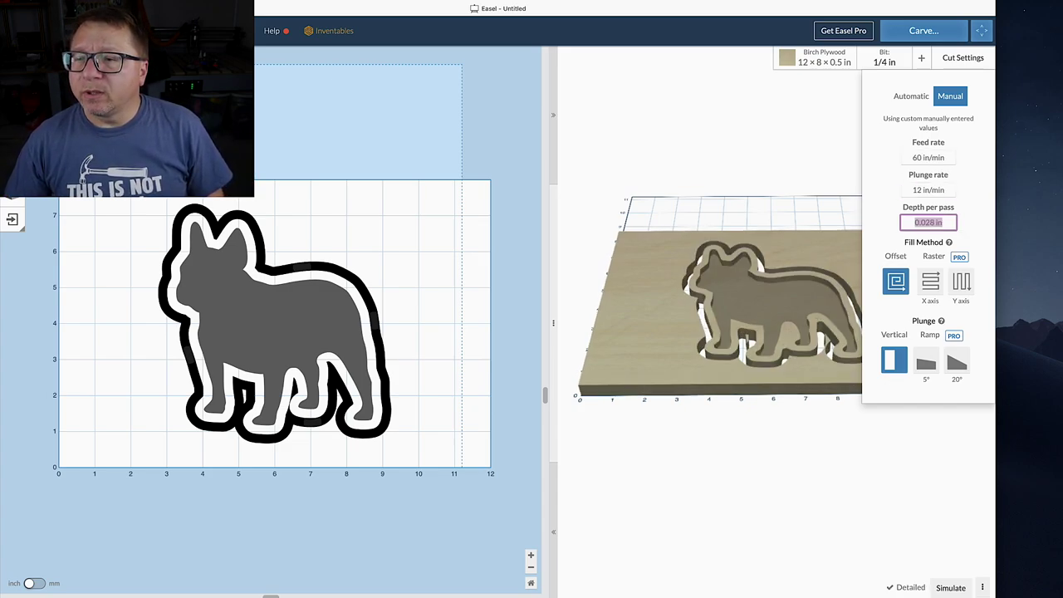
key(BackSpace)
text(.125)
key(Tab)
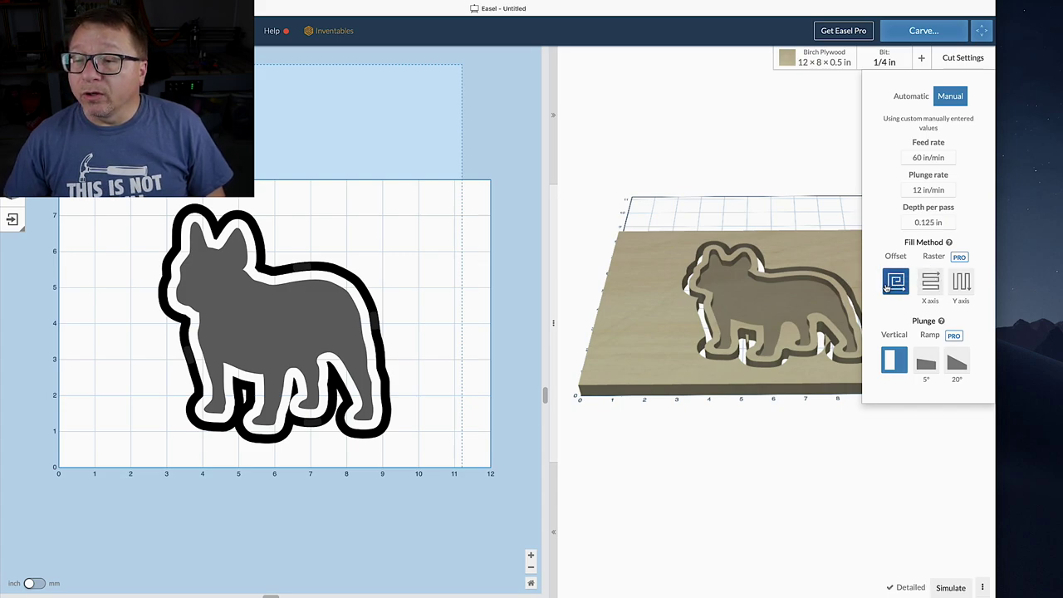
click(853, 509)
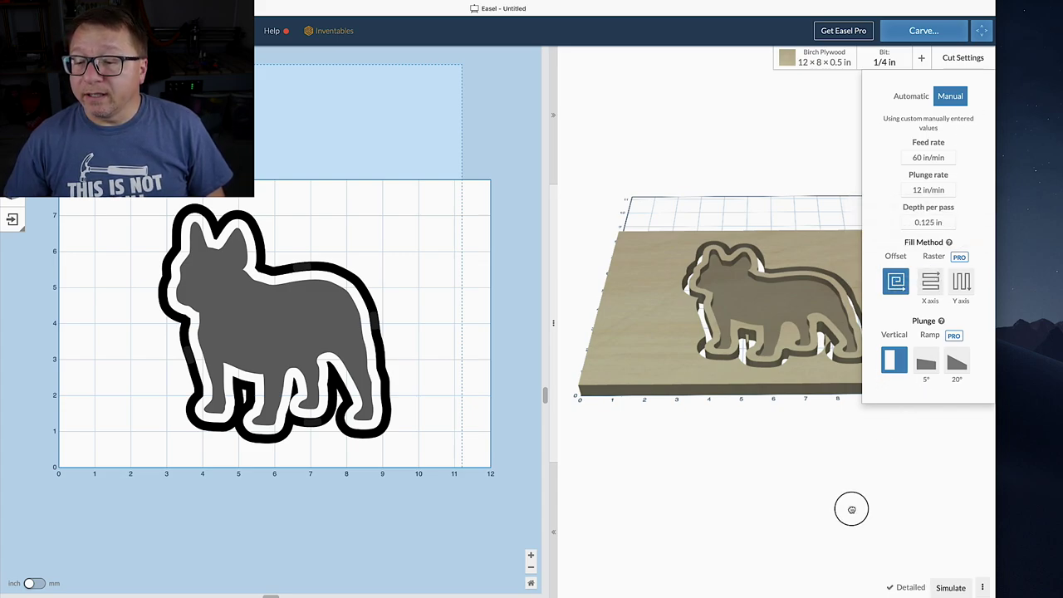
Simulate the carve again with the manual cut settings and inspect the toolpaths and estimated time up close.
click(950, 588)
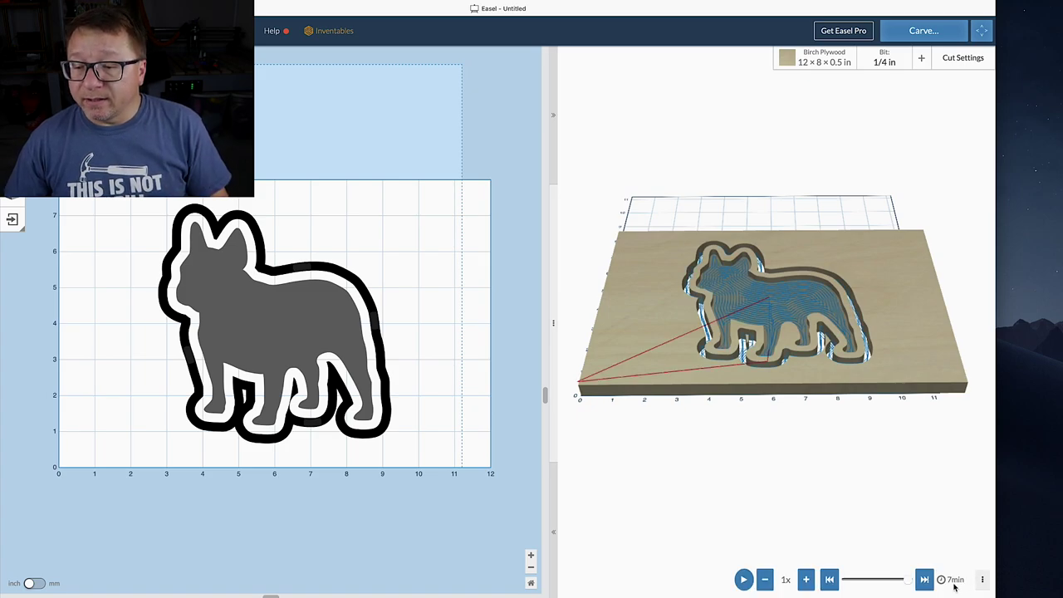
scroll(780, 329, up, 5)
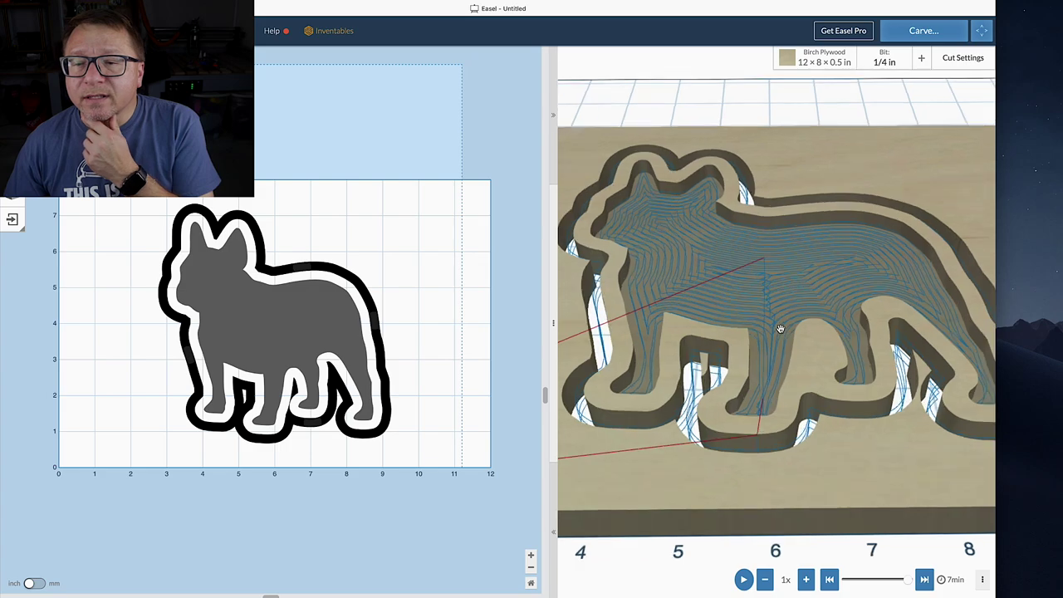
scroll(780, 331, down, 4)
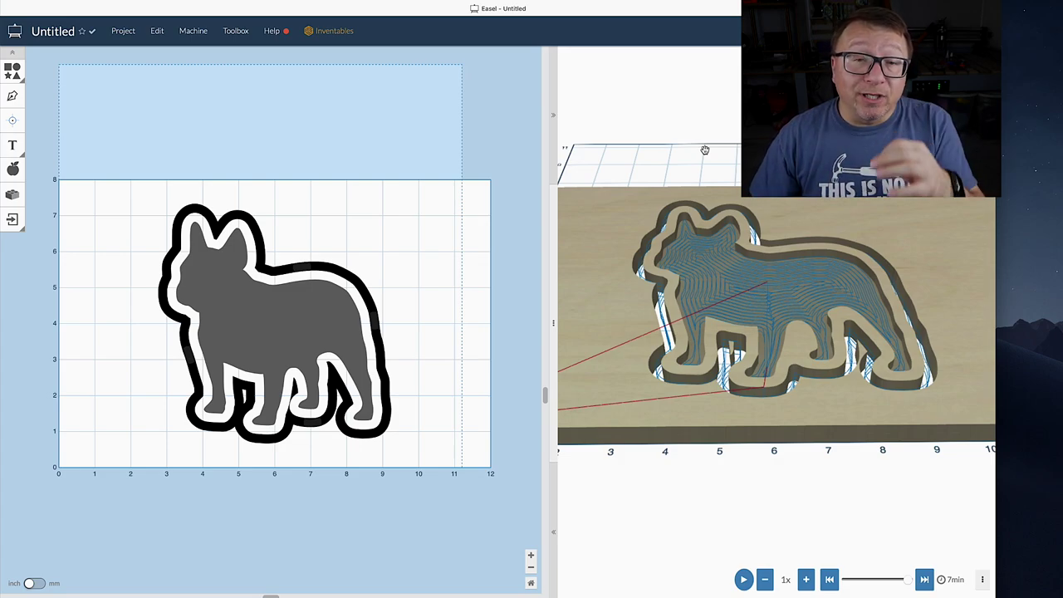
Look over the machine's general settings, including the g-code download option and the safety height and step over values.
click(238, 31)
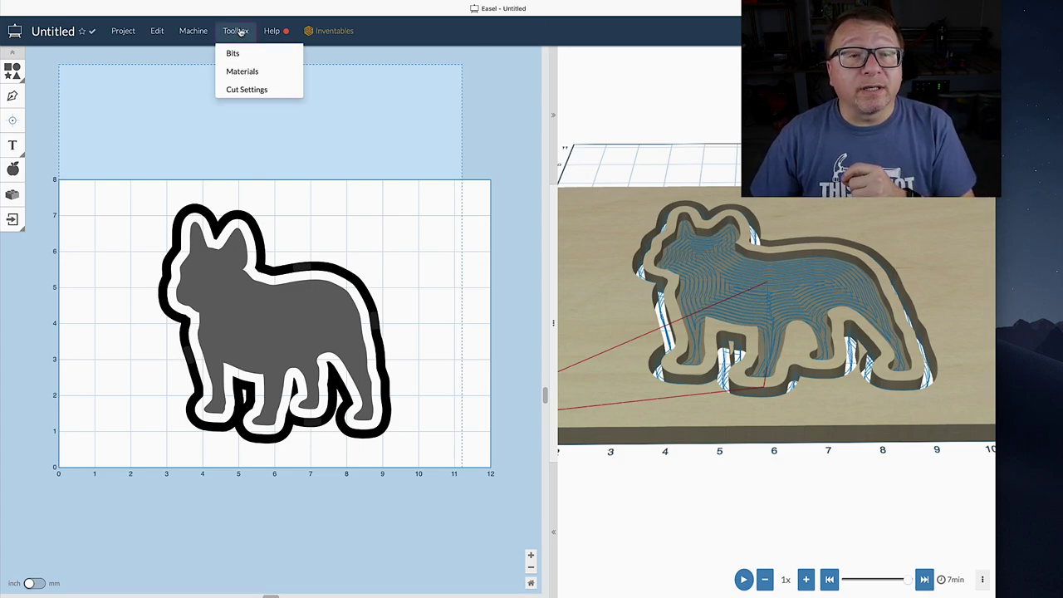
click(199, 30)
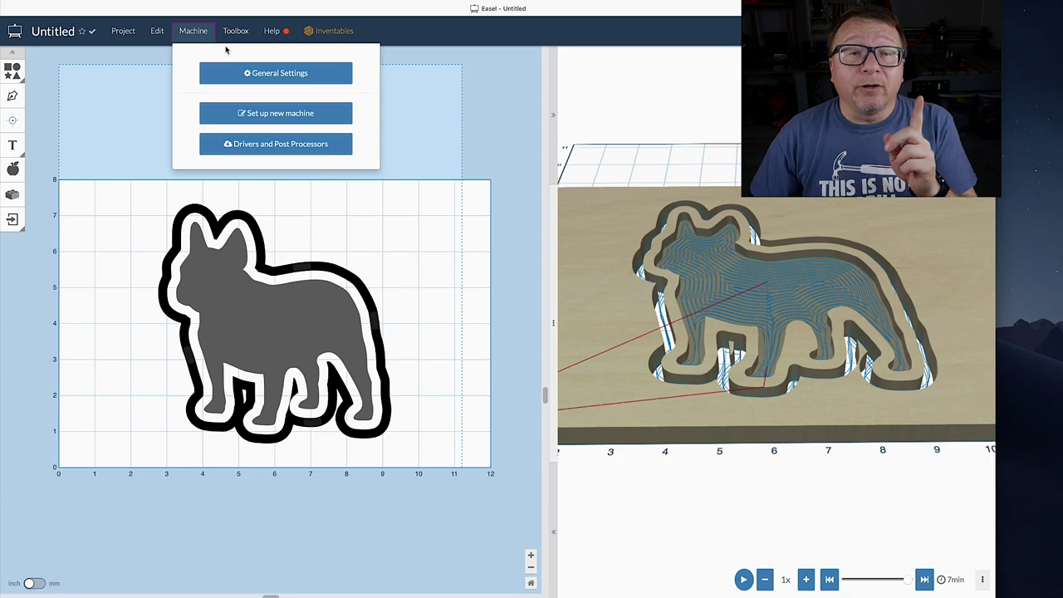
click(268, 73)
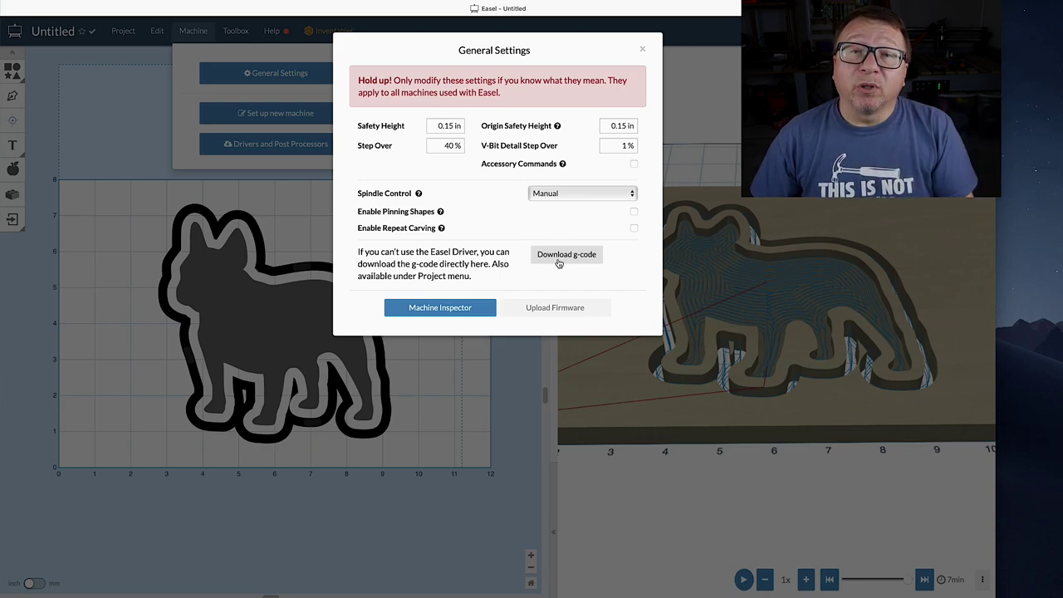
mouse_move(557, 125)
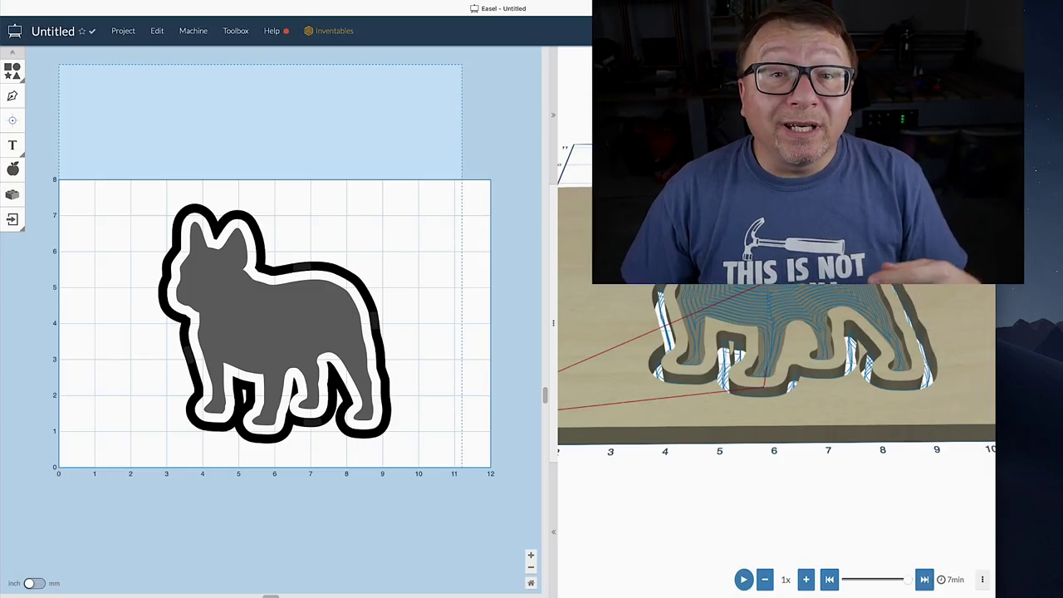